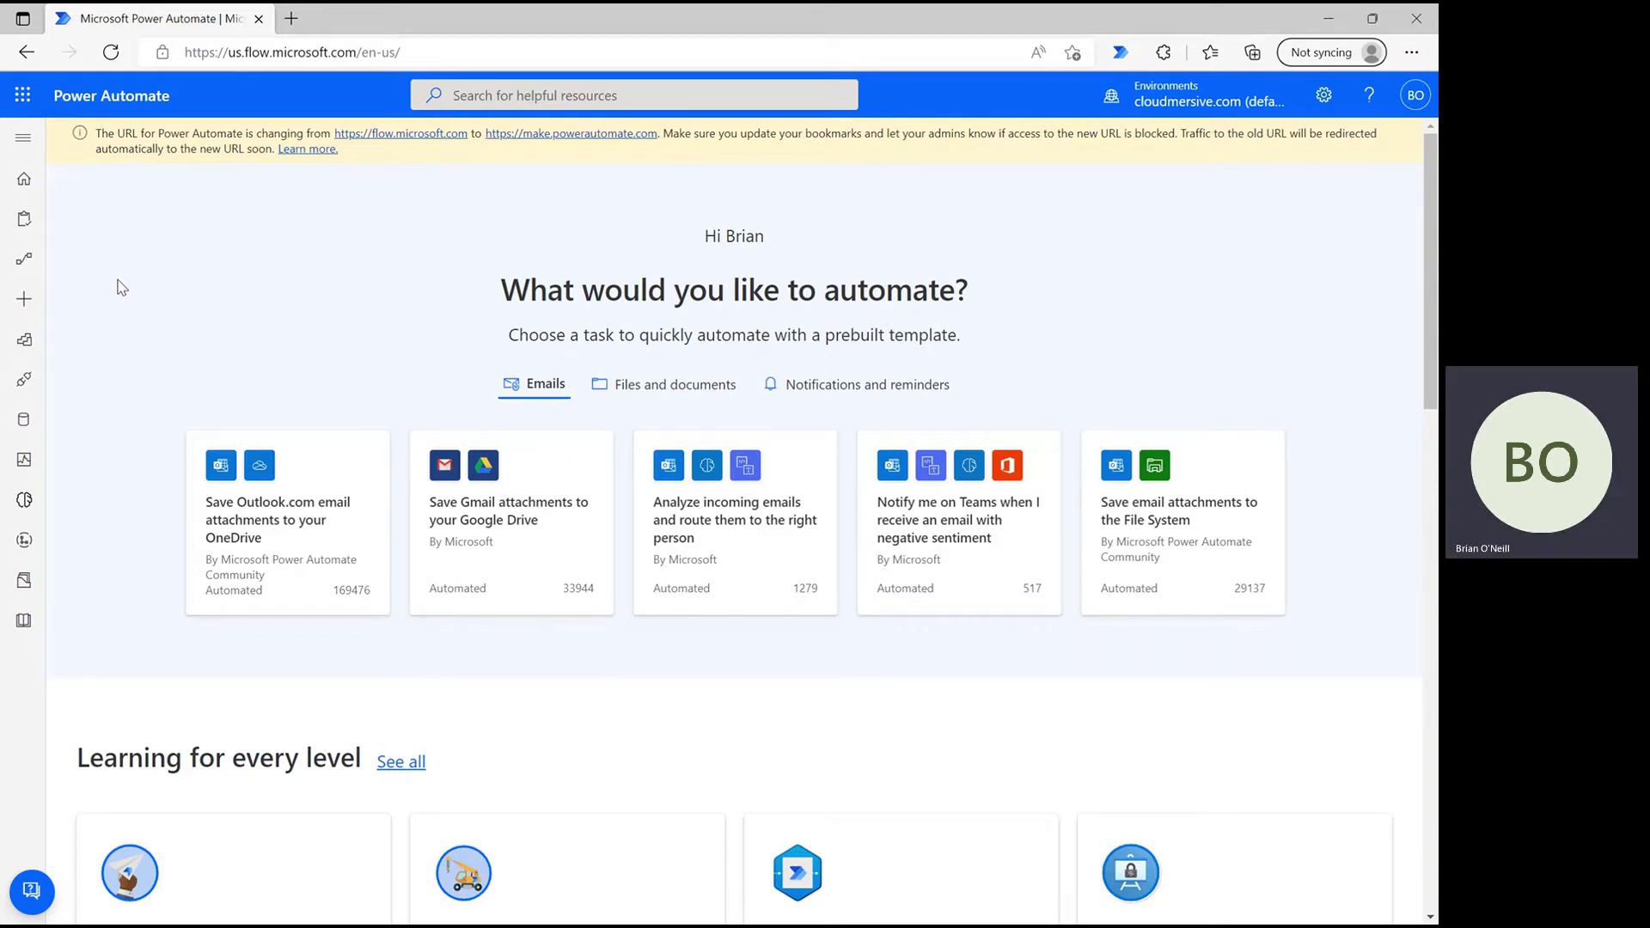
Open the Create page to start a new flow
click(24, 299)
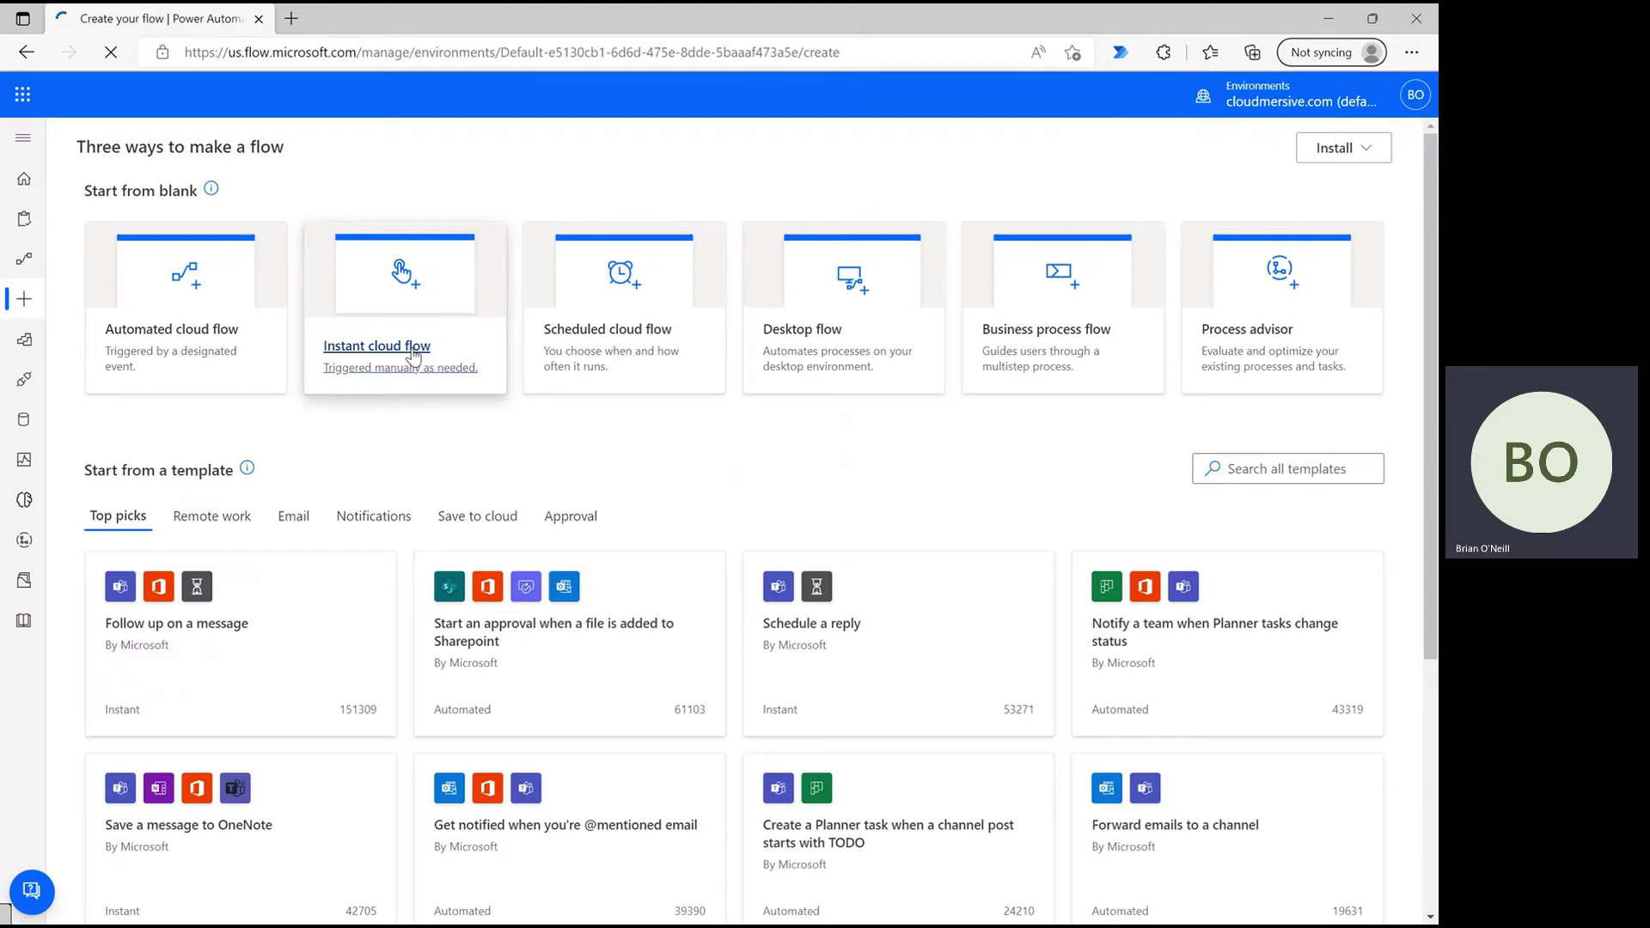
Create an instant cloud flow named 'whitespace removal' using the 'Manually trigger a flow' trigger
click(413, 354)
click(825, 325)
text(whitespace remove)
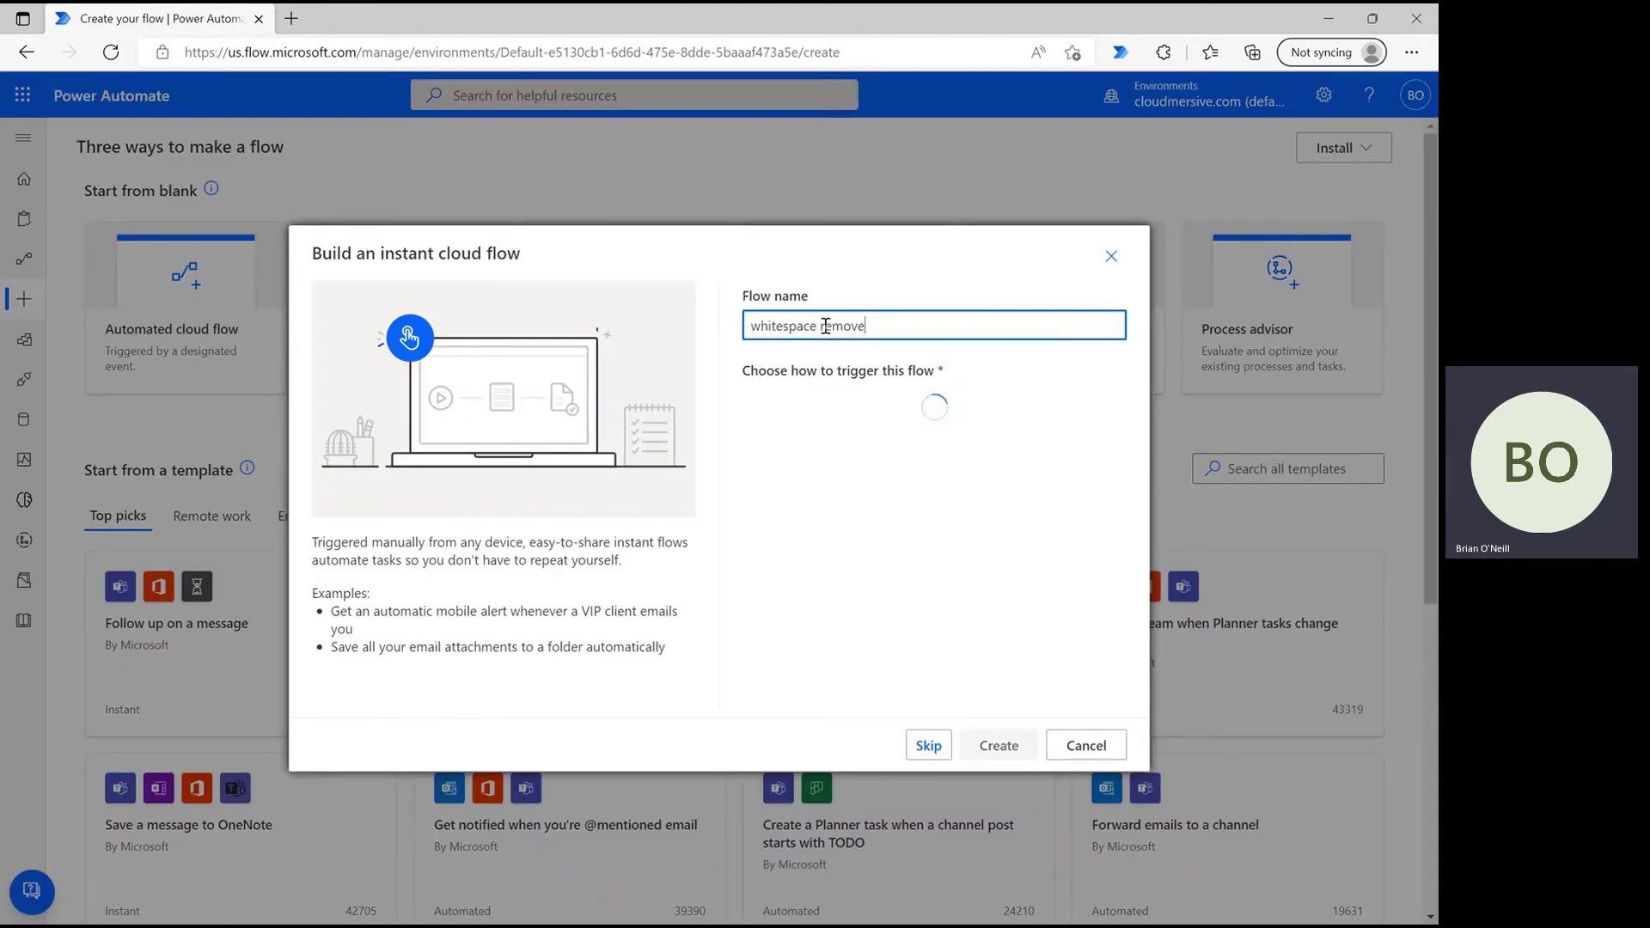
key(BackSpace)
text(al)
click(885, 408)
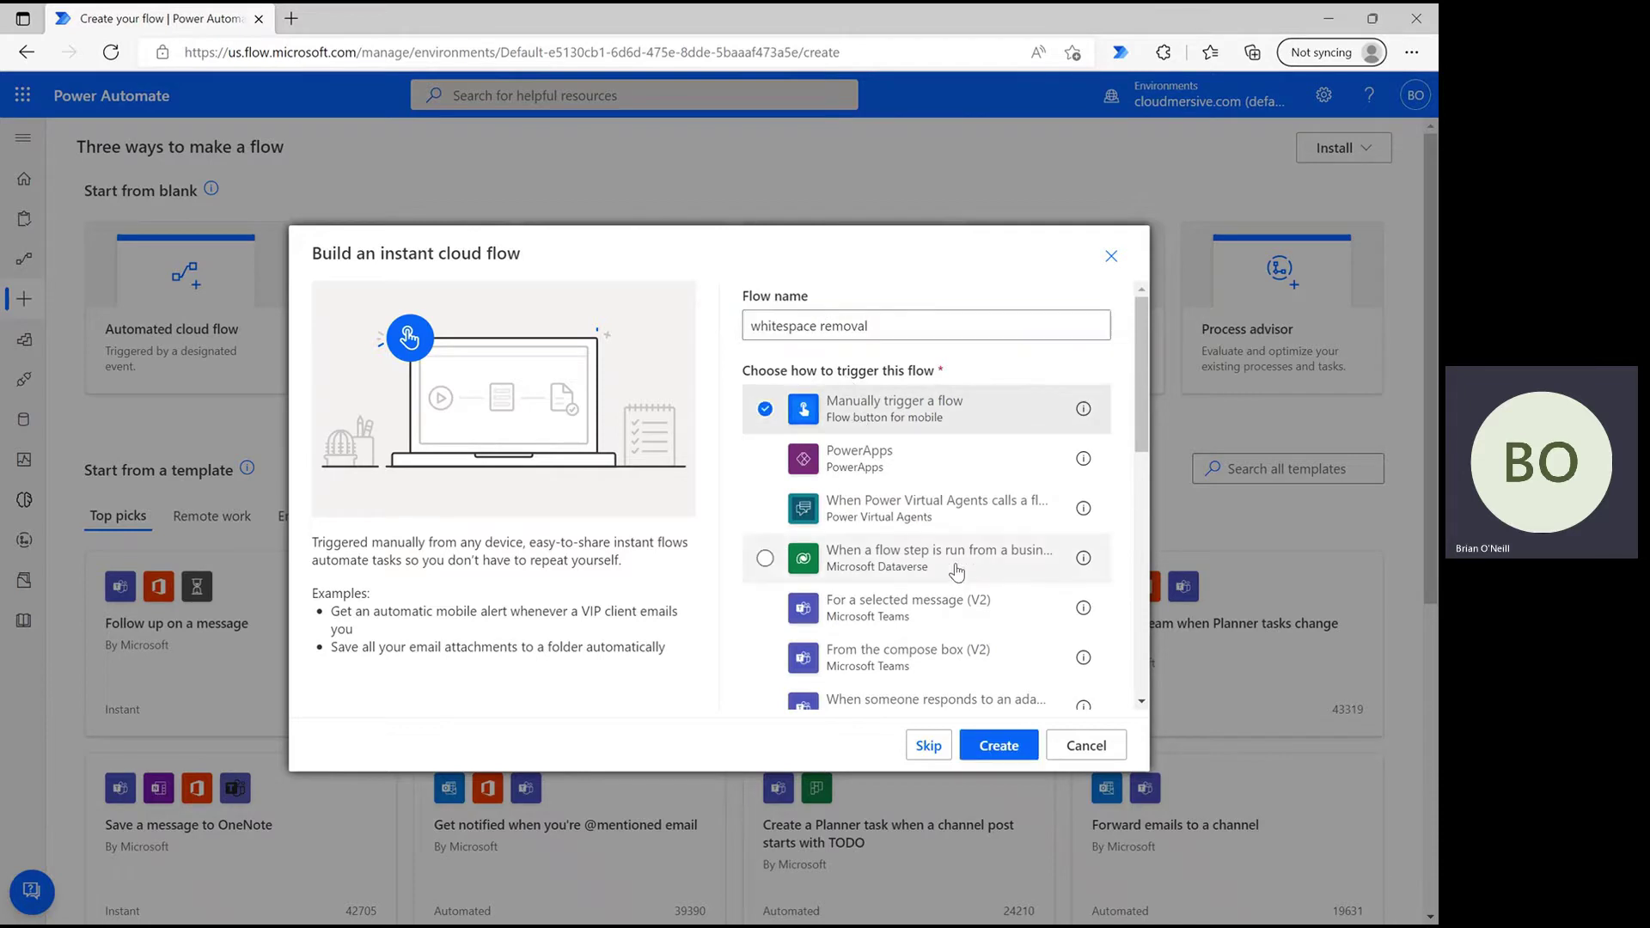
click(1005, 753)
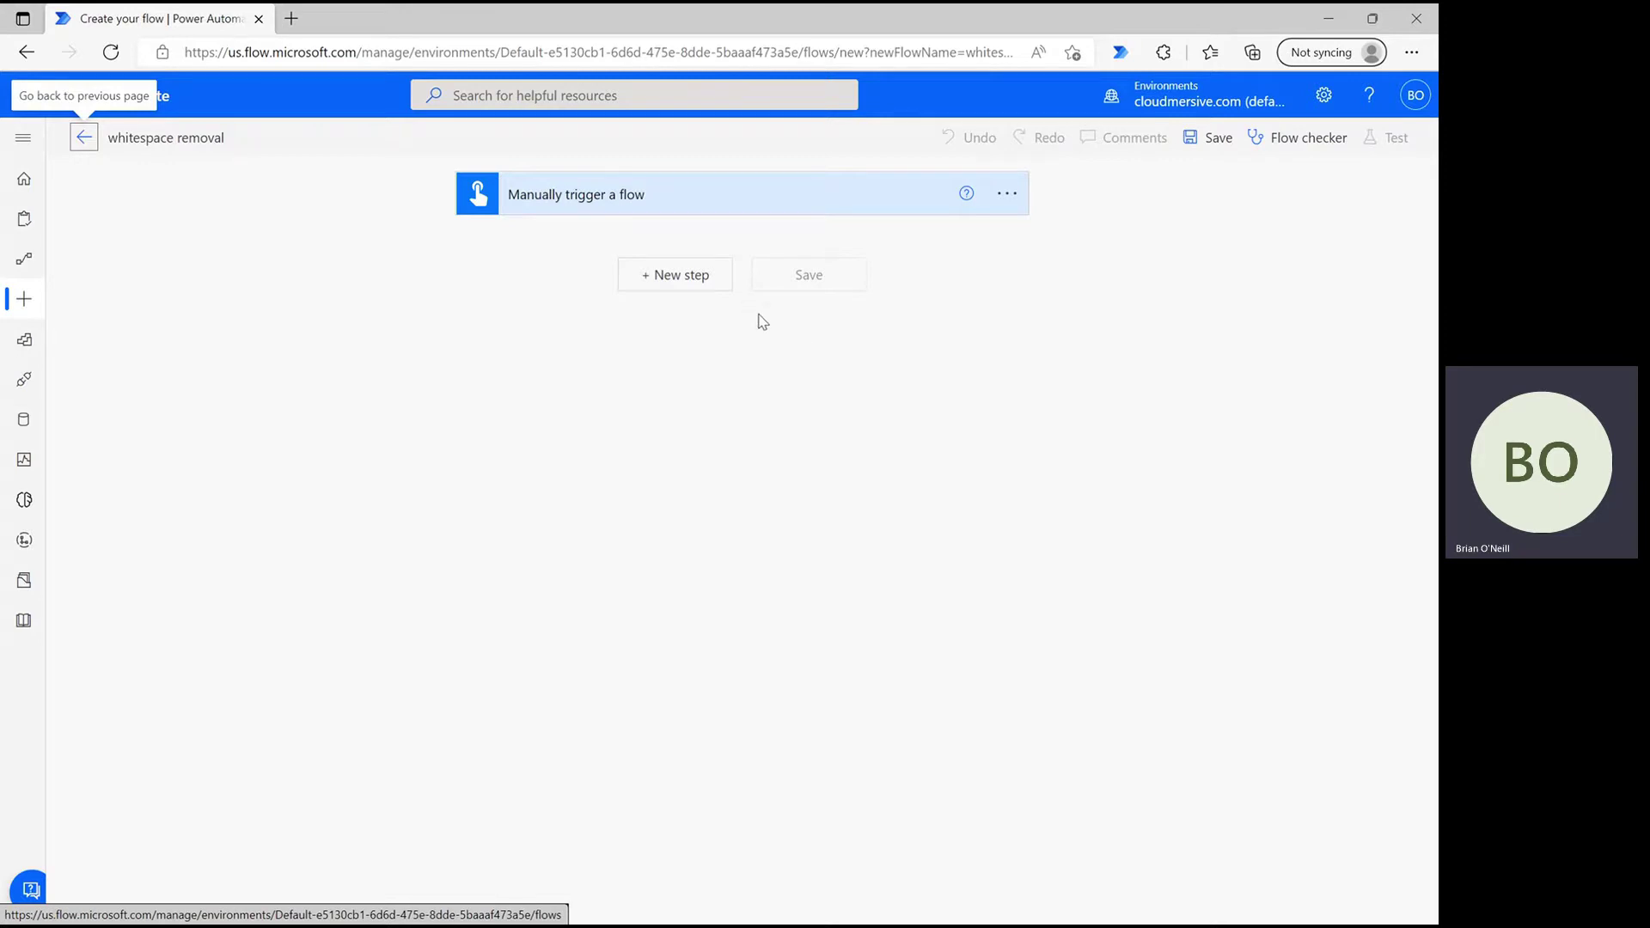
Add a SharePoint Get file content action after the manual trigger
click(709, 288)
text(get file content)
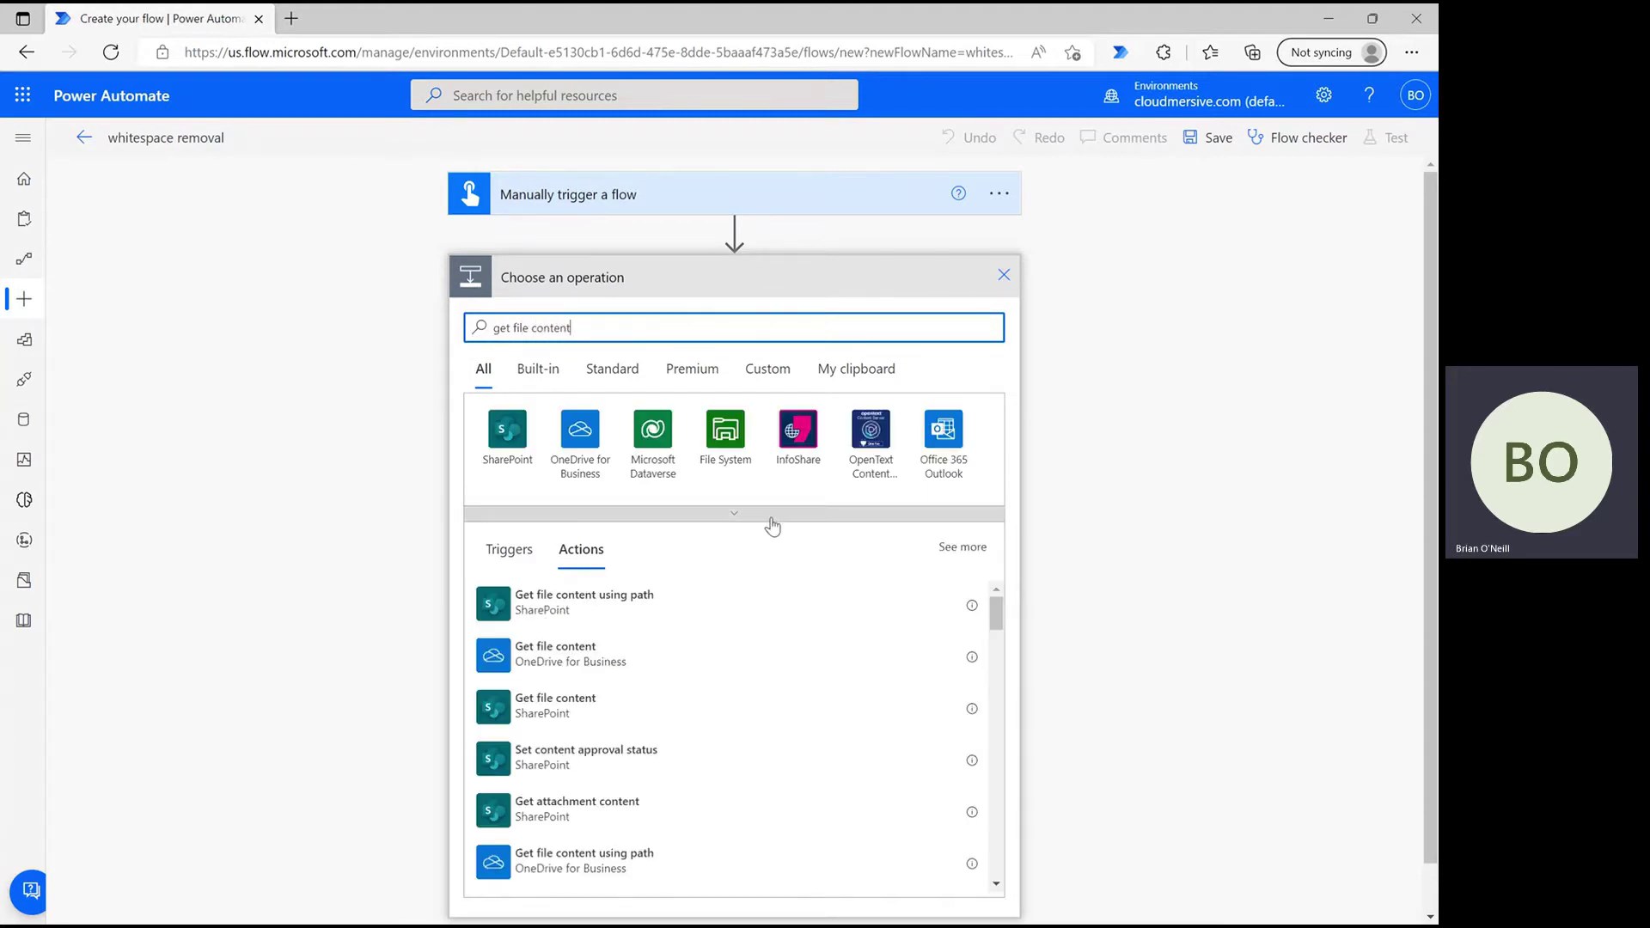
scroll(773, 522, down, 1)
click(859, 676)
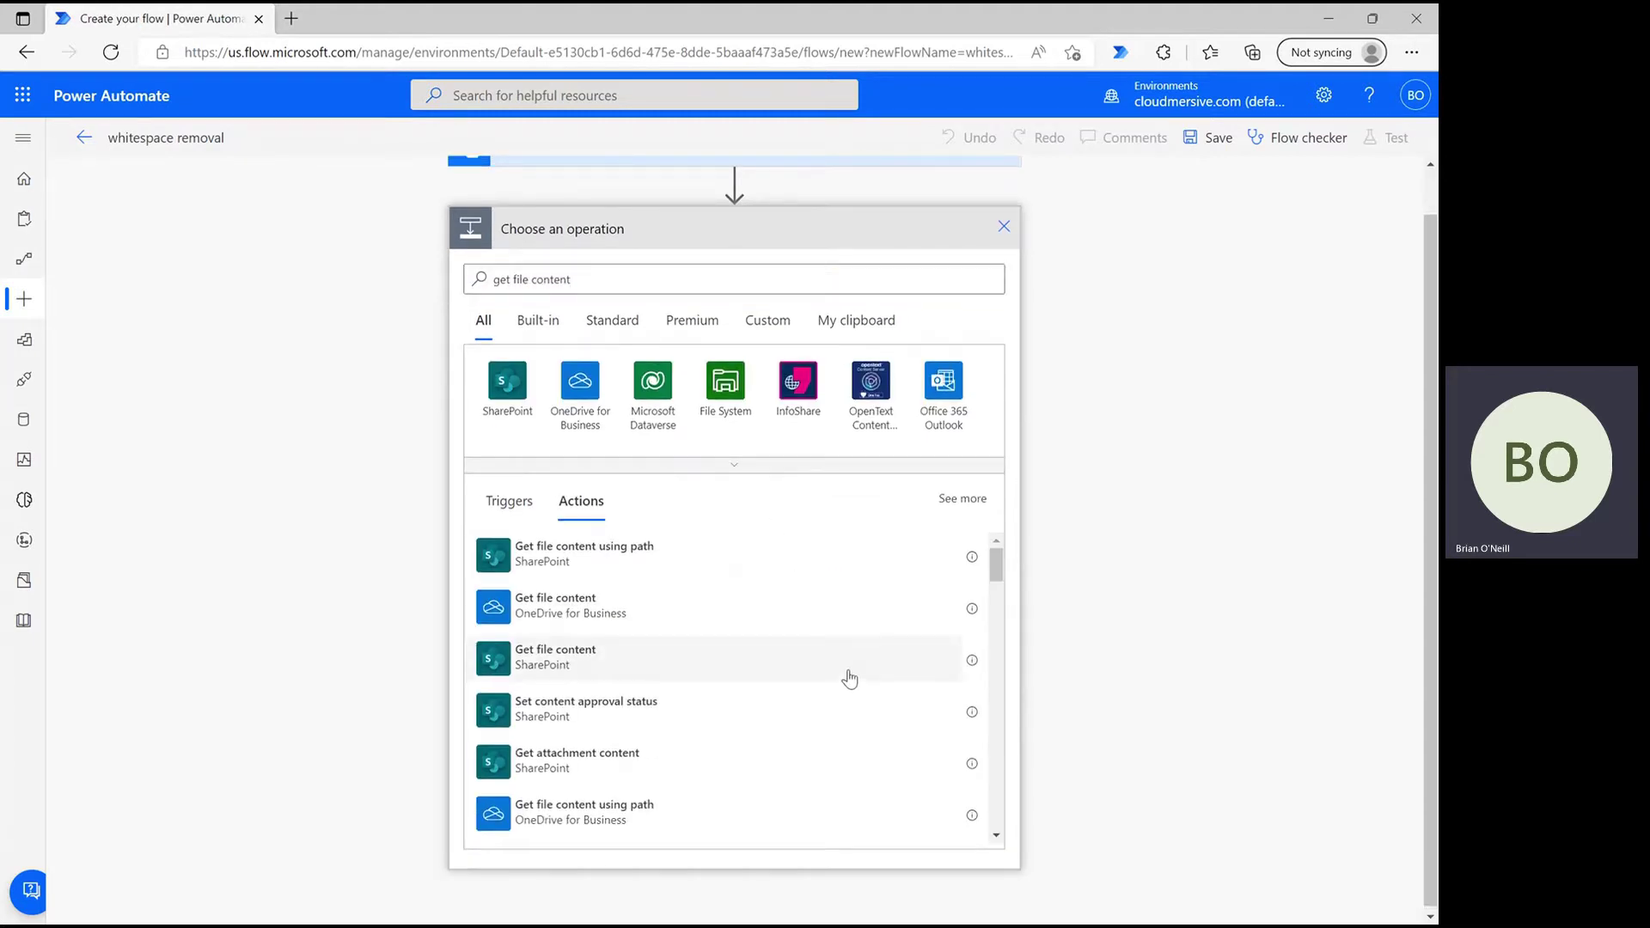
Point it at sample code.txt in Shared Documents/Power Automate Samples on the Content Team site
click(993, 320)
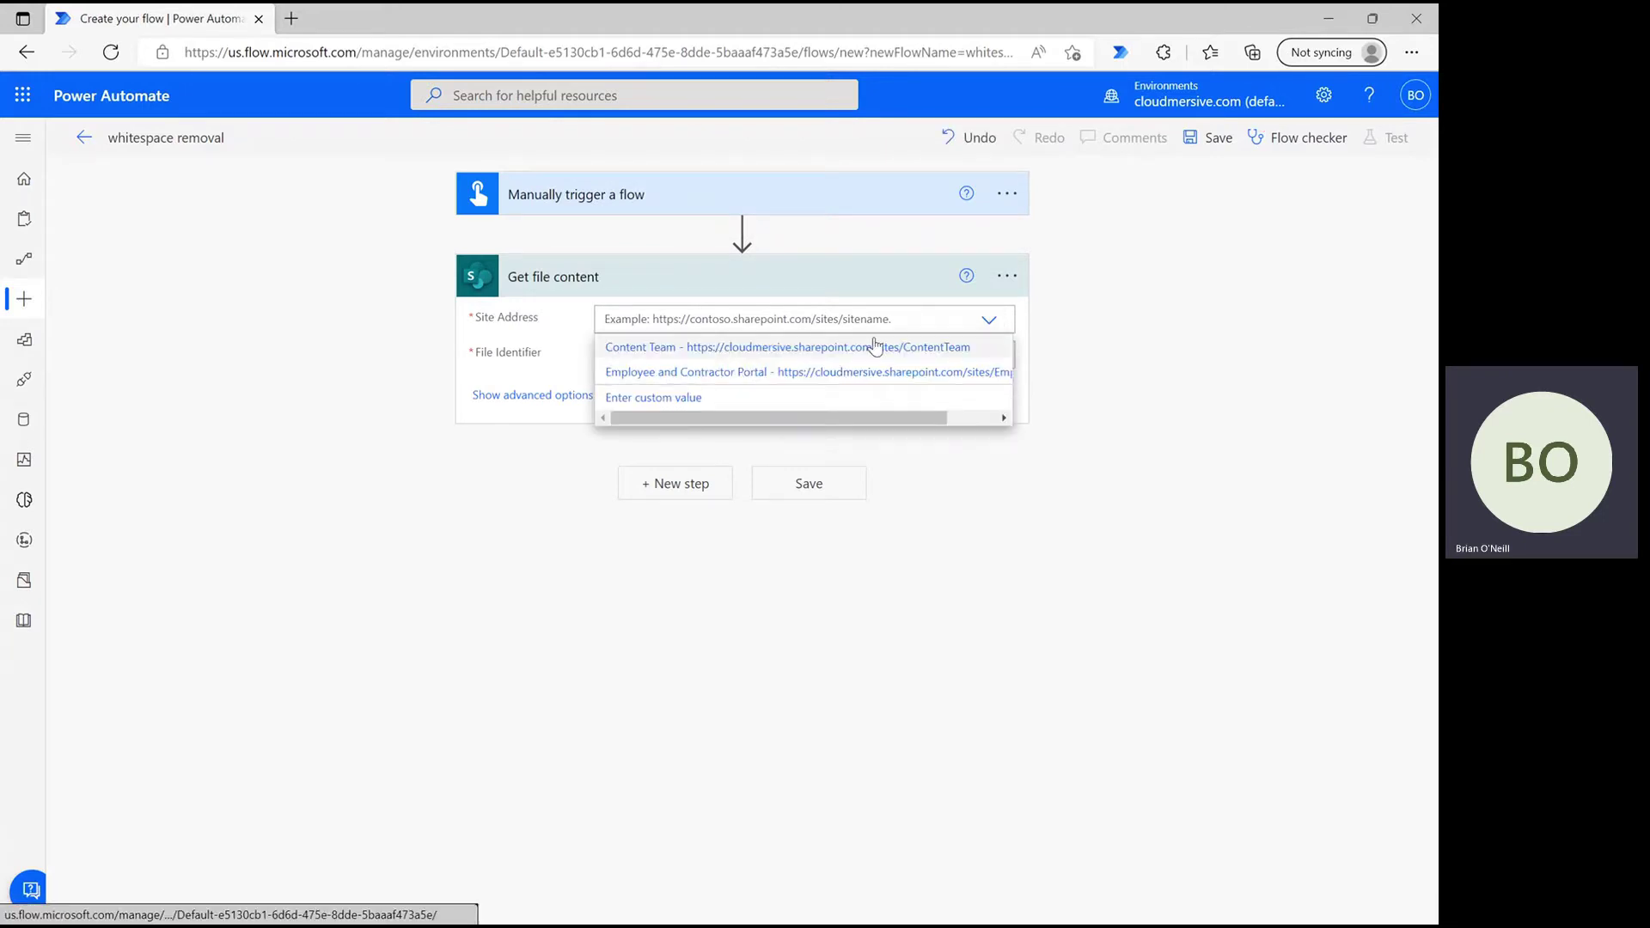
click(875, 346)
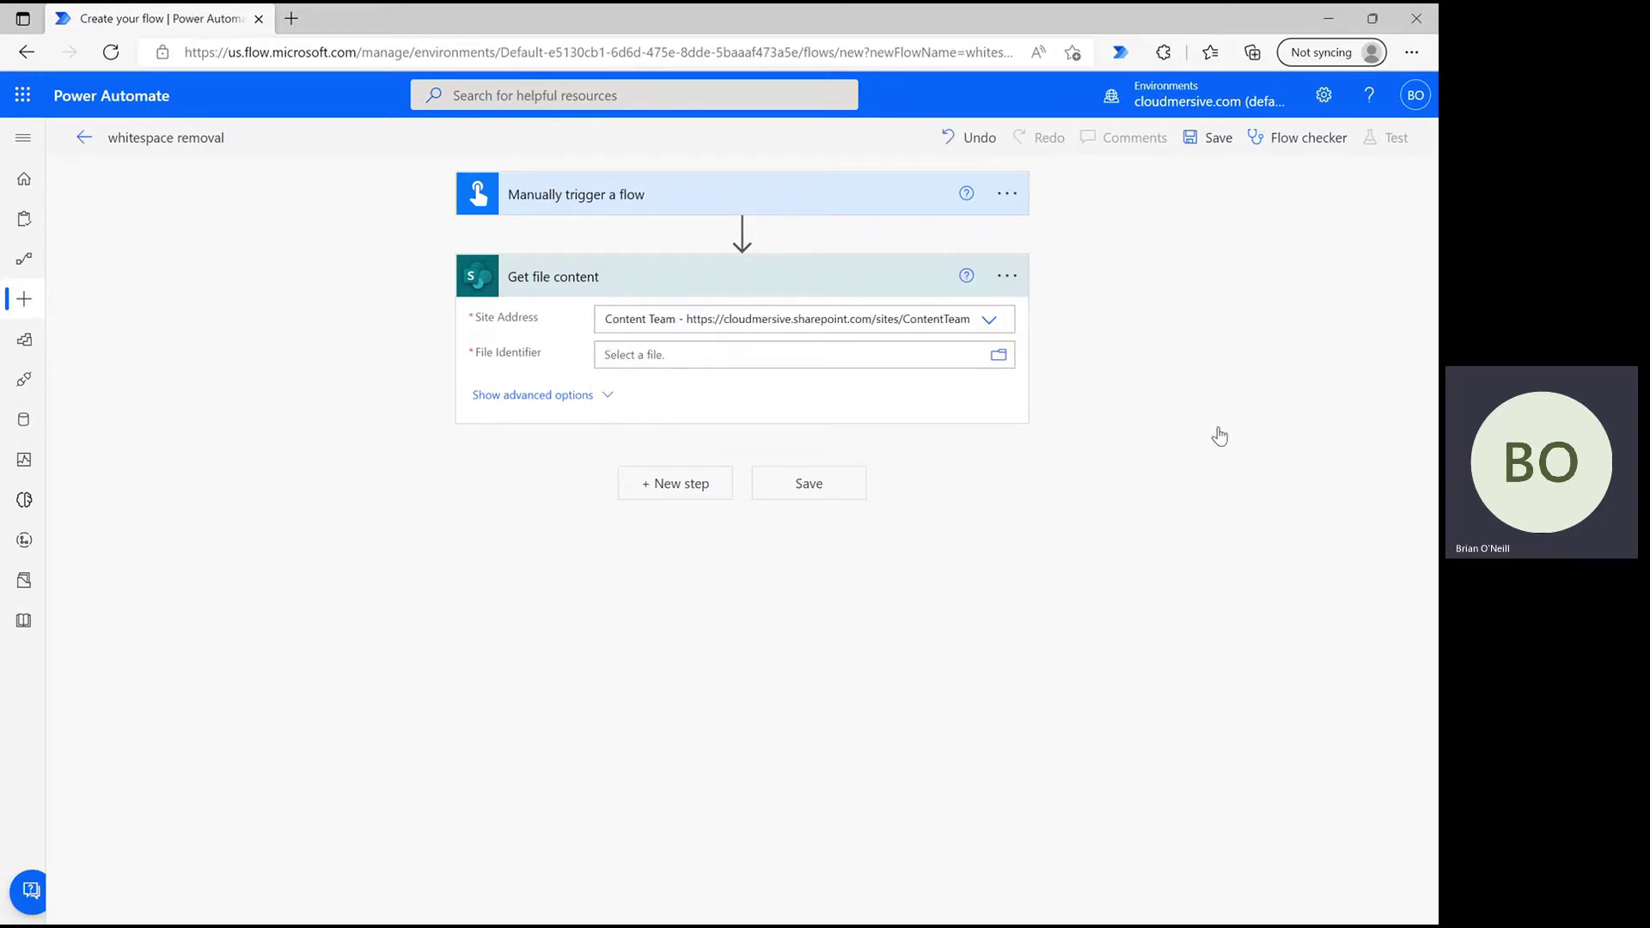
click(1281, 599)
scroll(1265, 583, down, 3)
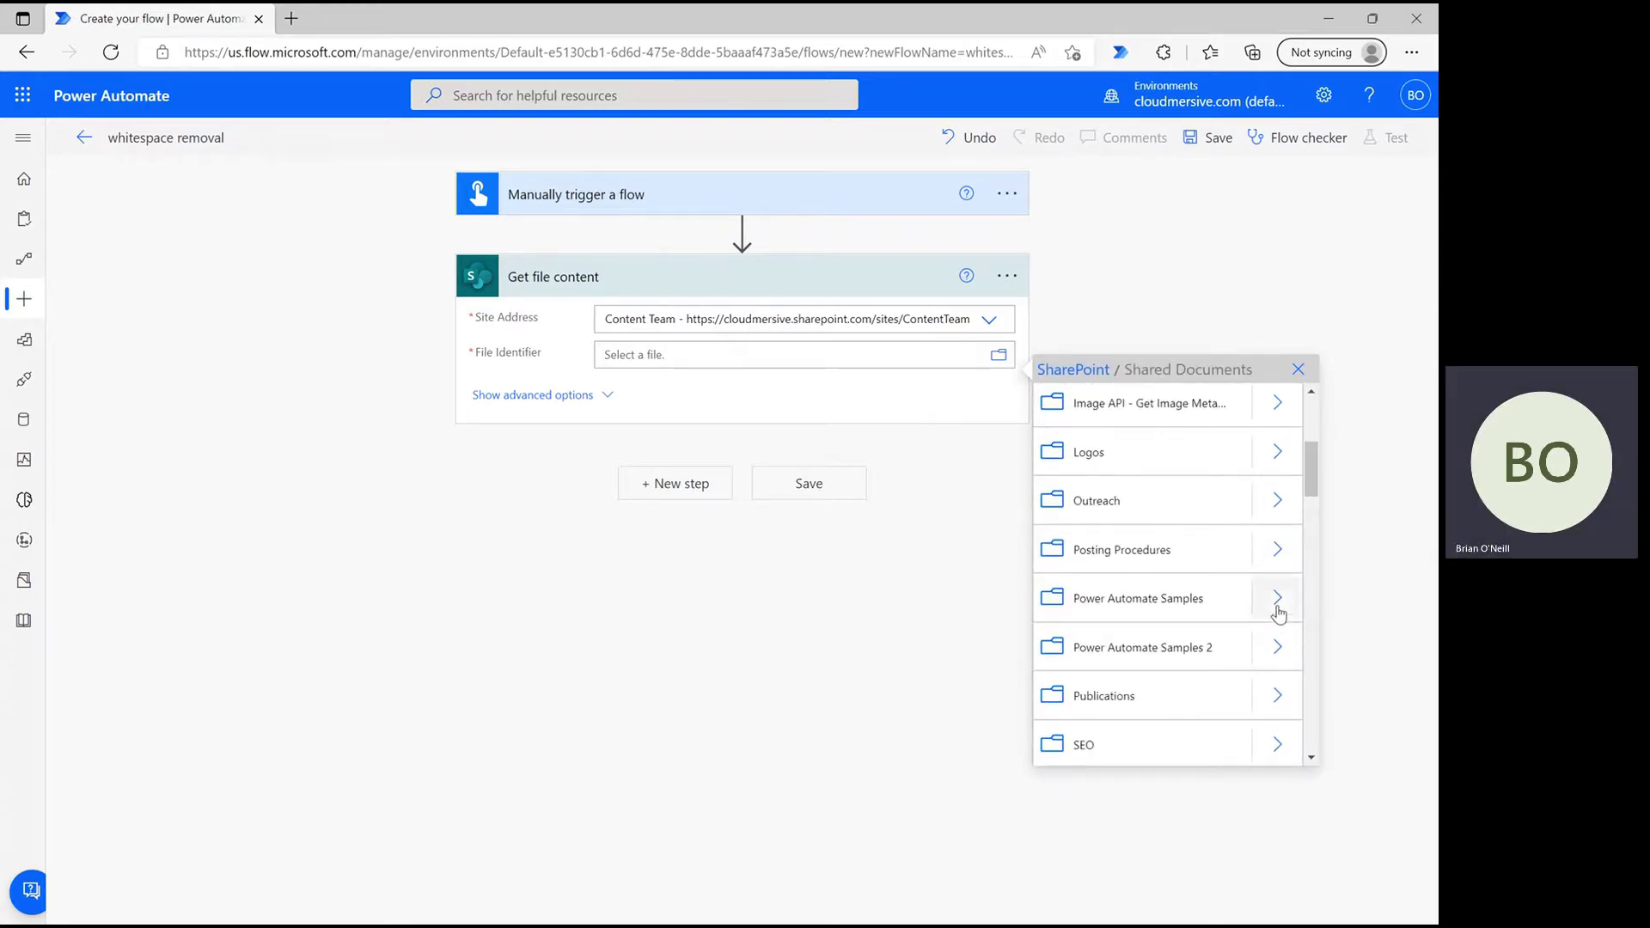
click(1277, 605)
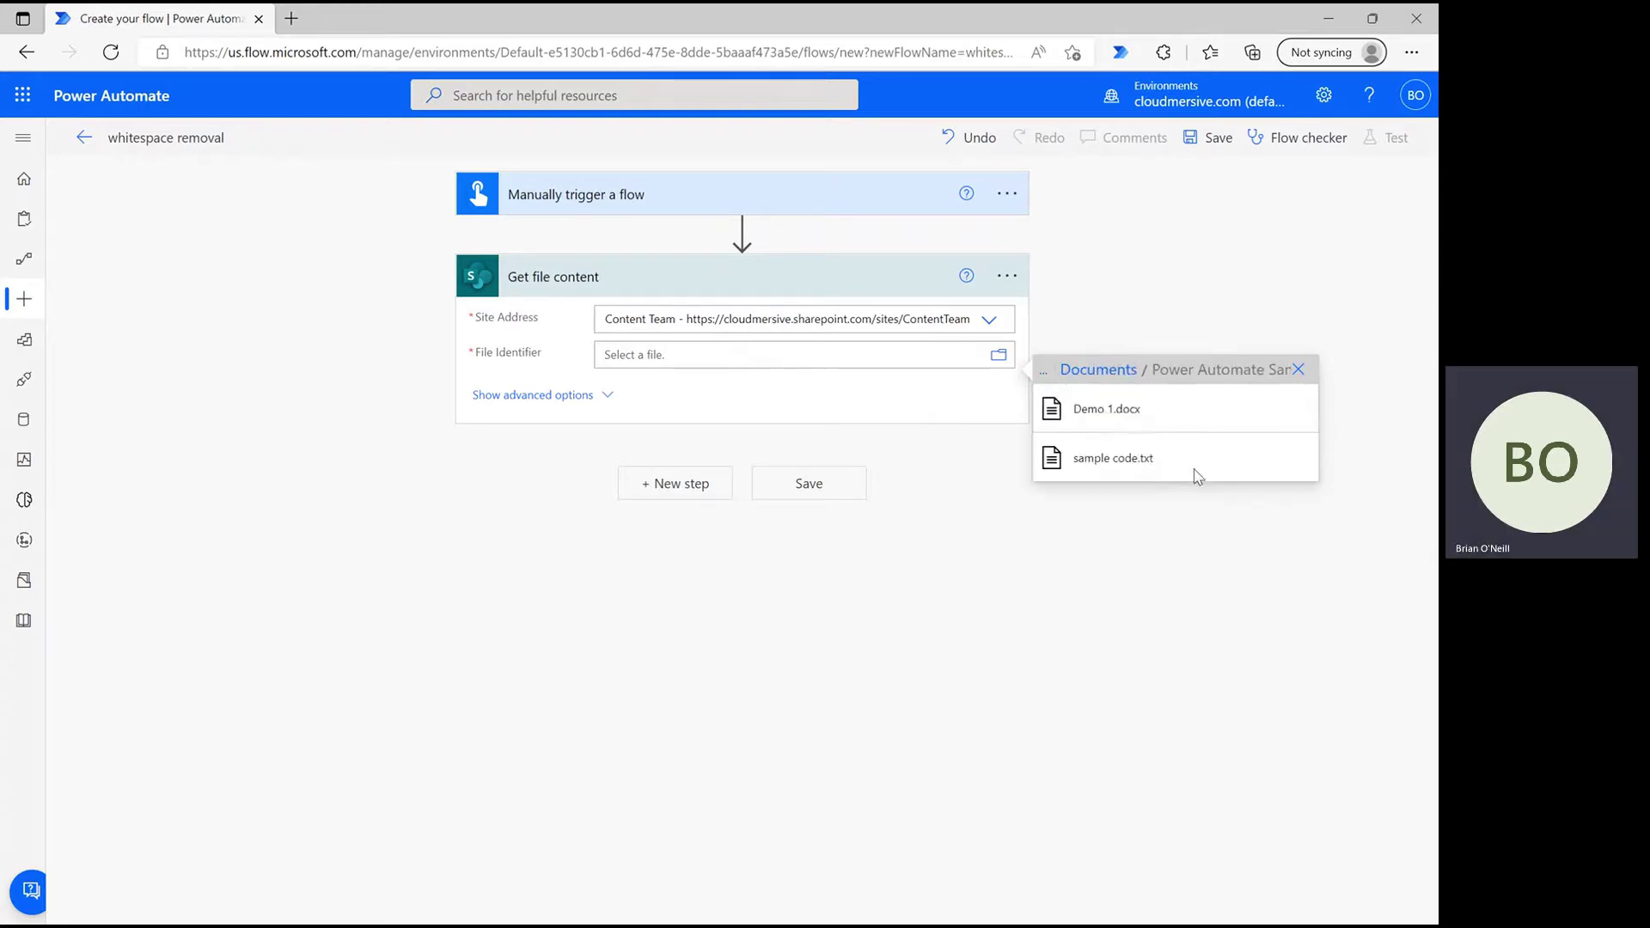
click(1117, 460)
click(664, 497)
Add Cloudmersive File Processing's 'Remove whitespace from text string' action as the next step
text(cloudmersive)
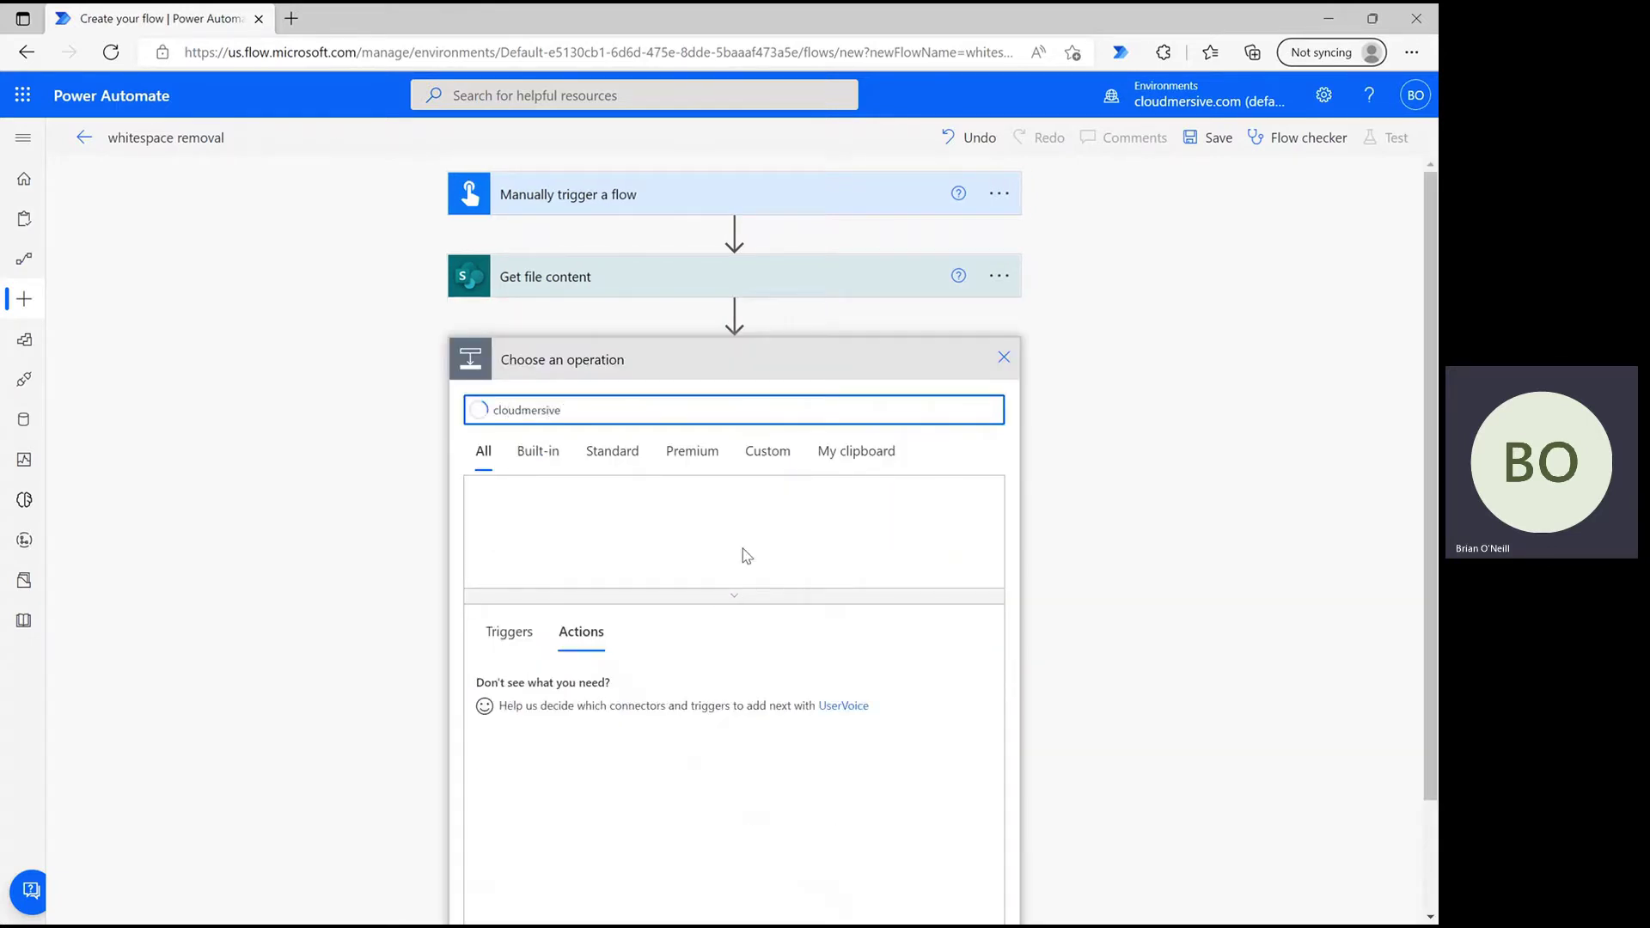
scroll(1162, 567, down, 1)
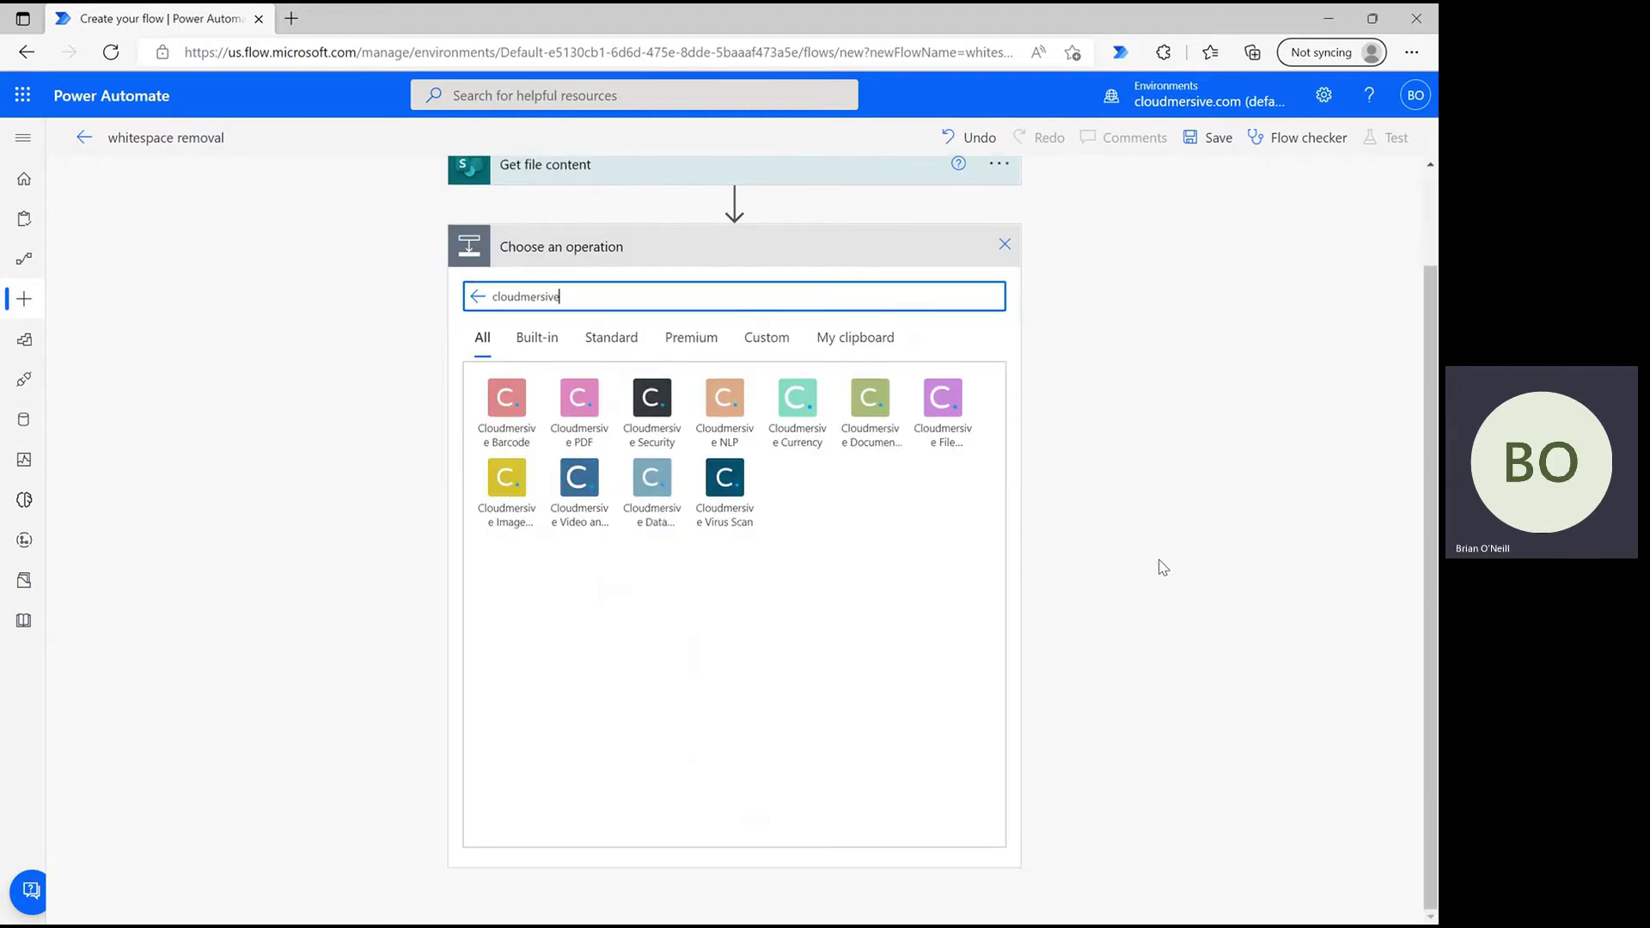
click(940, 398)
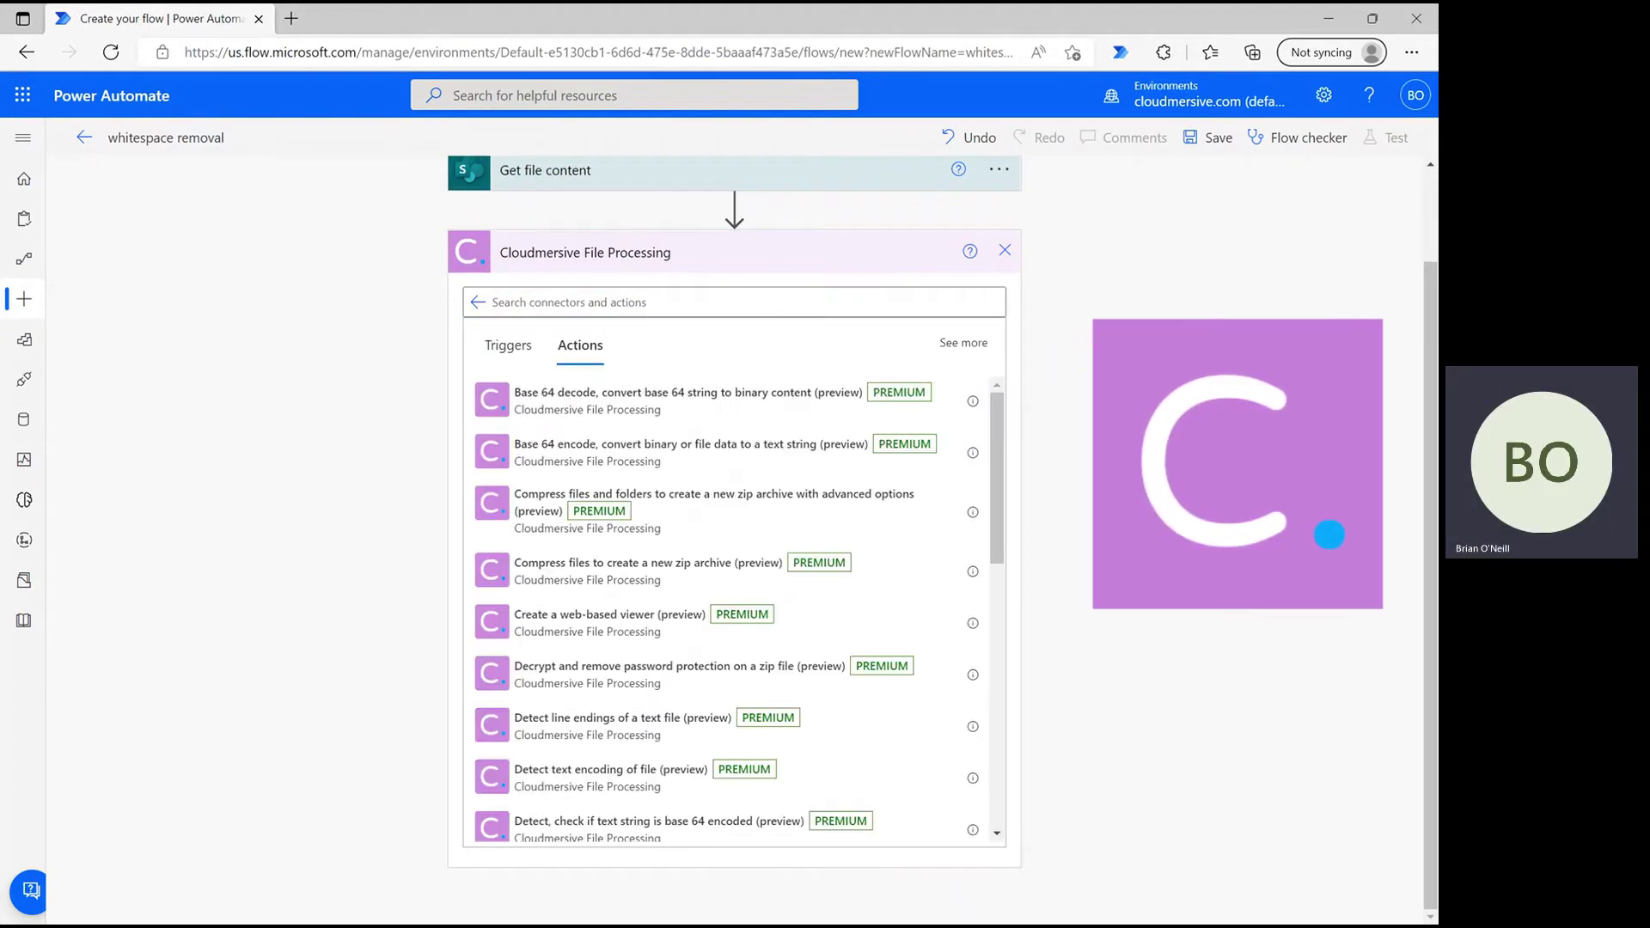
click(754, 298)
text(whitespace)
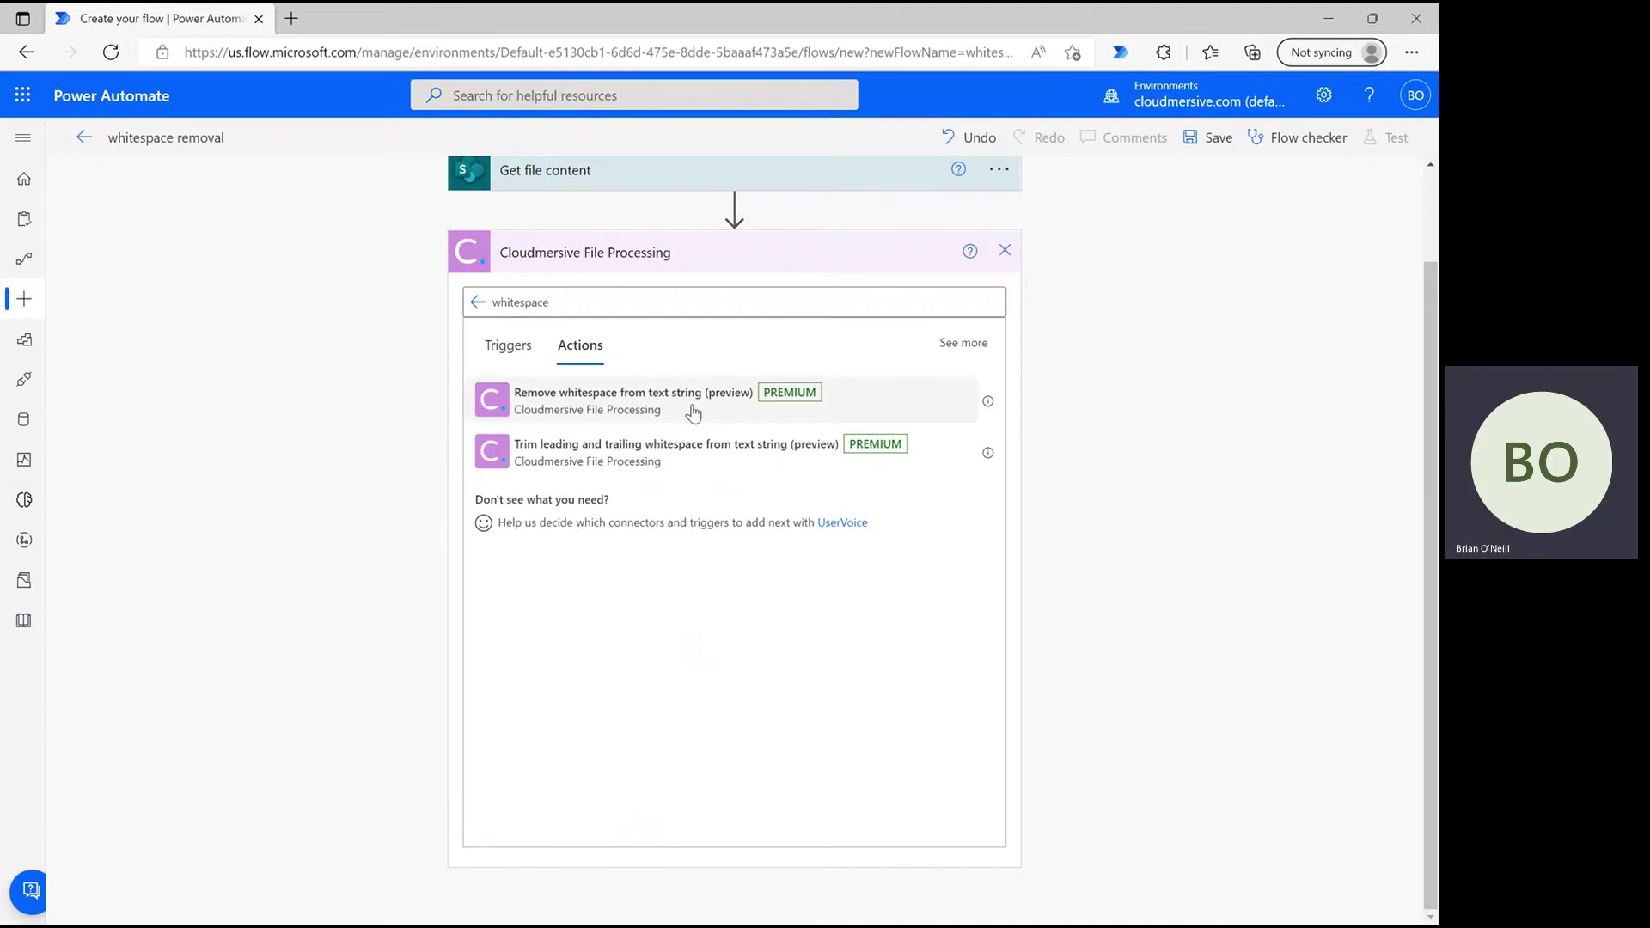
click(693, 414)
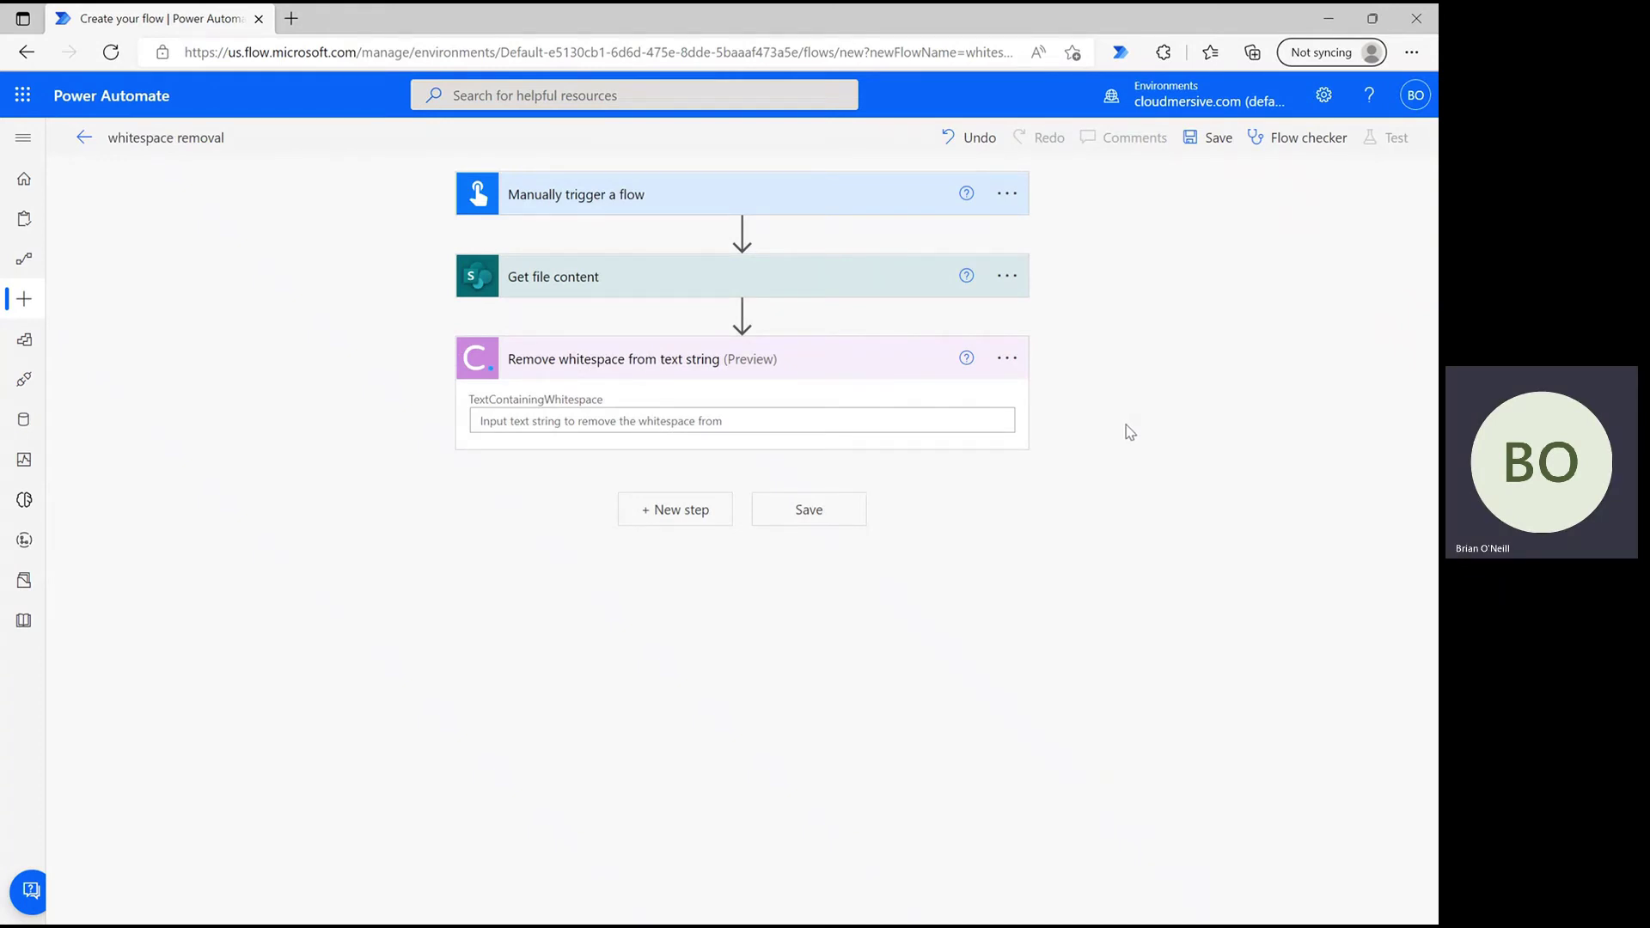
Set TextContainingWhitespace to the File Content output of Get file content
click(941, 422)
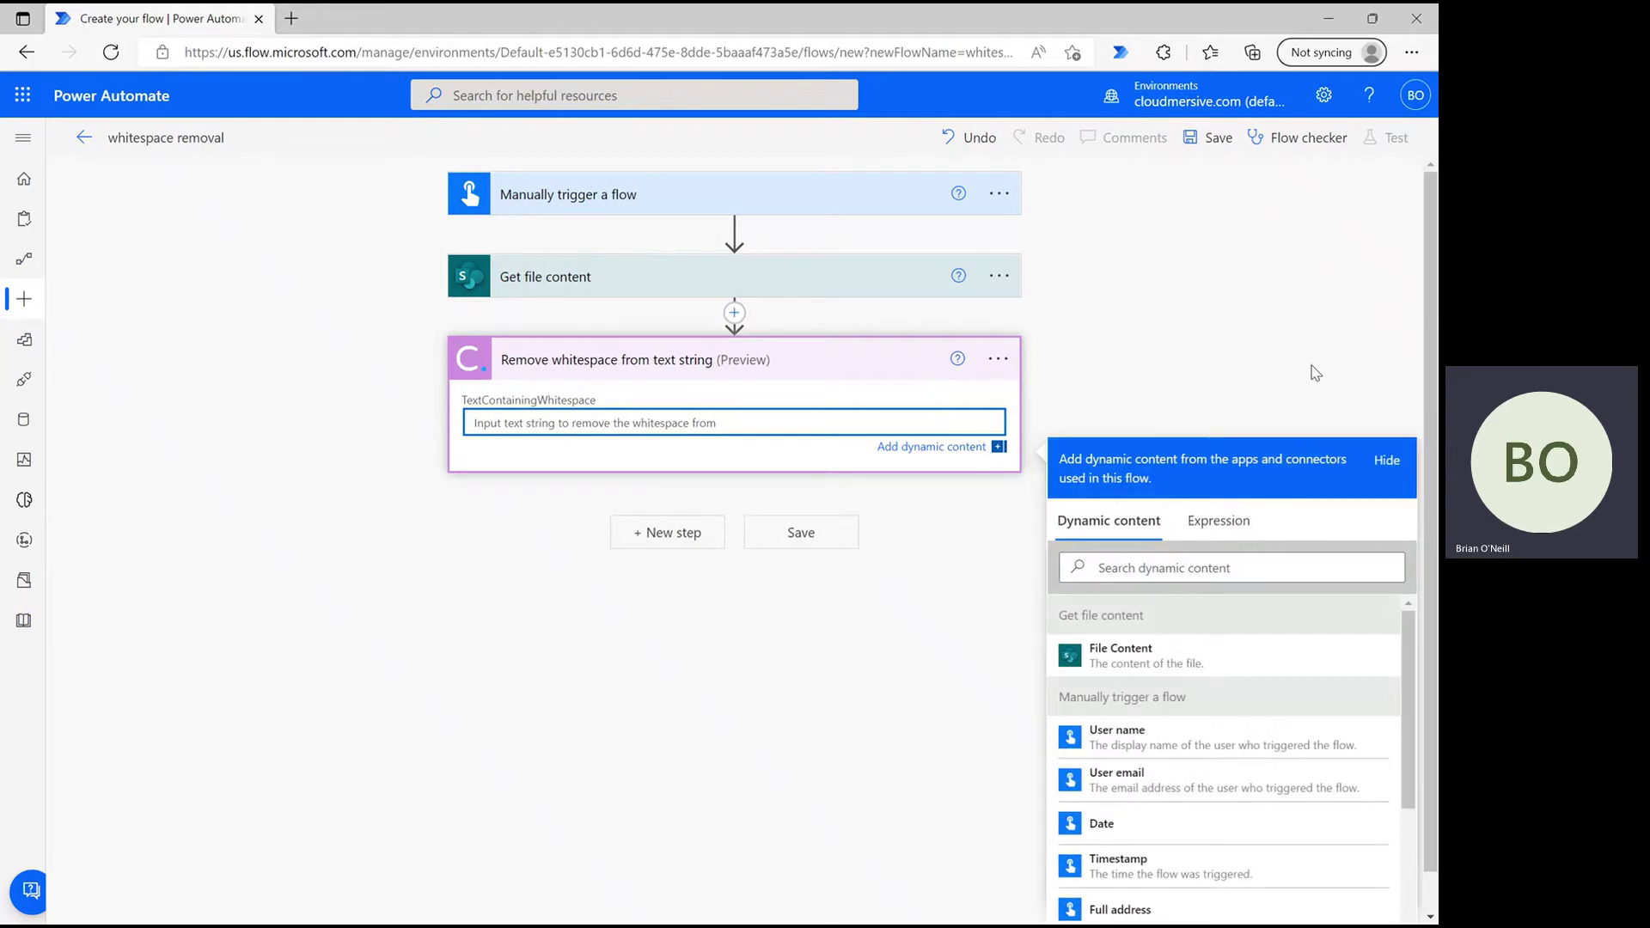
click(1261, 663)
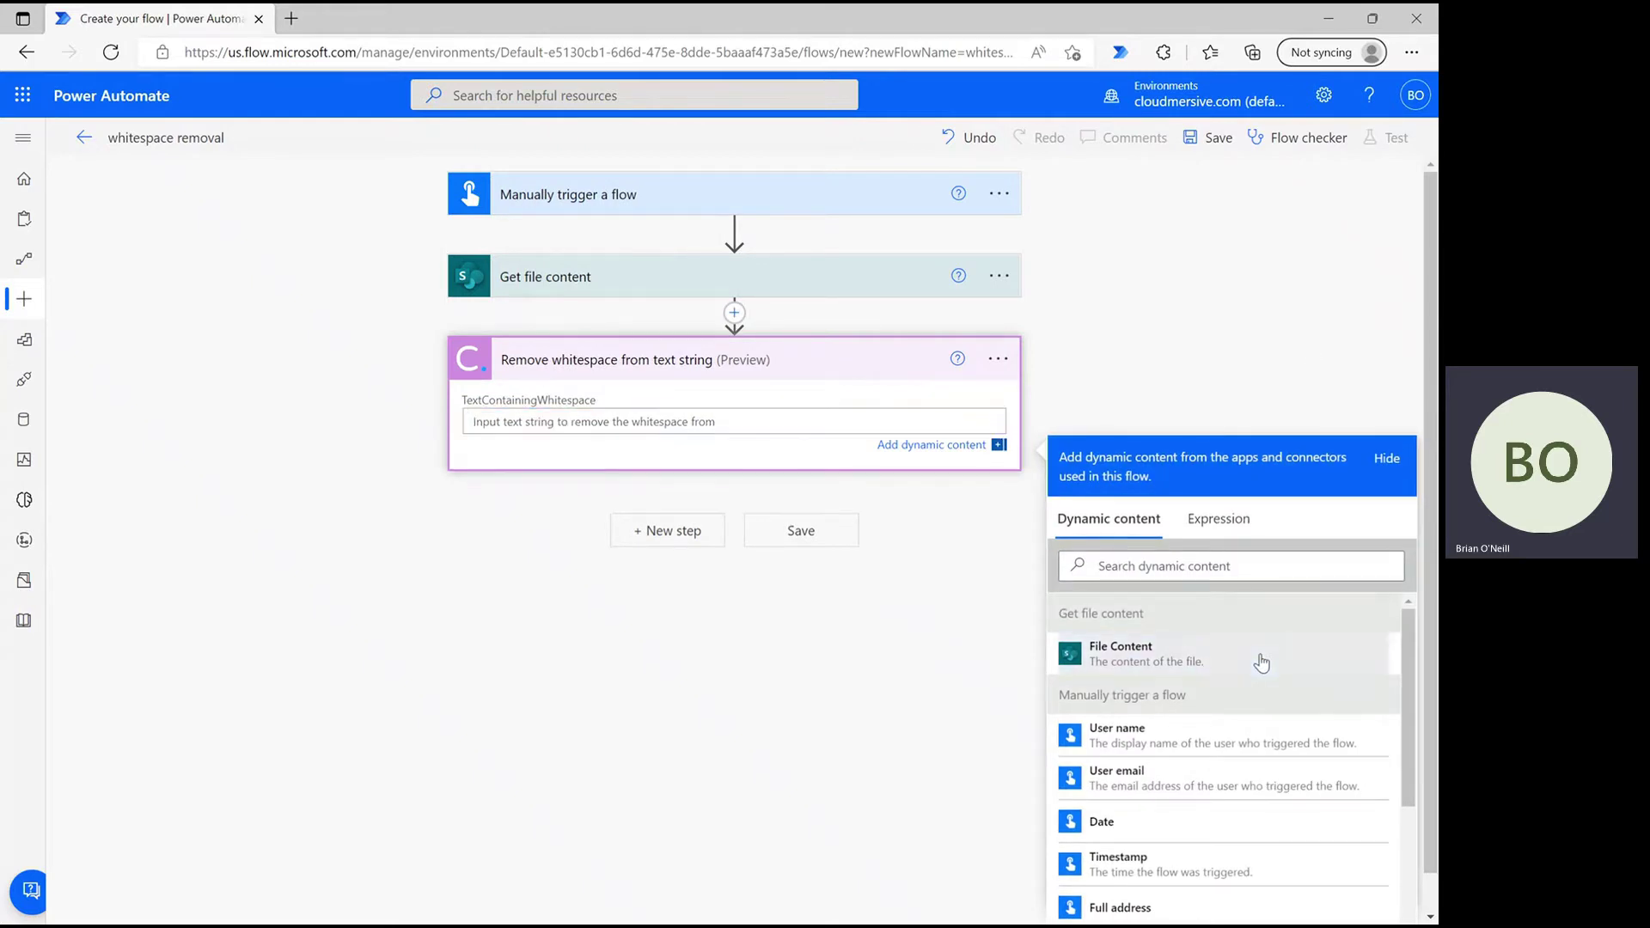
click(1302, 324)
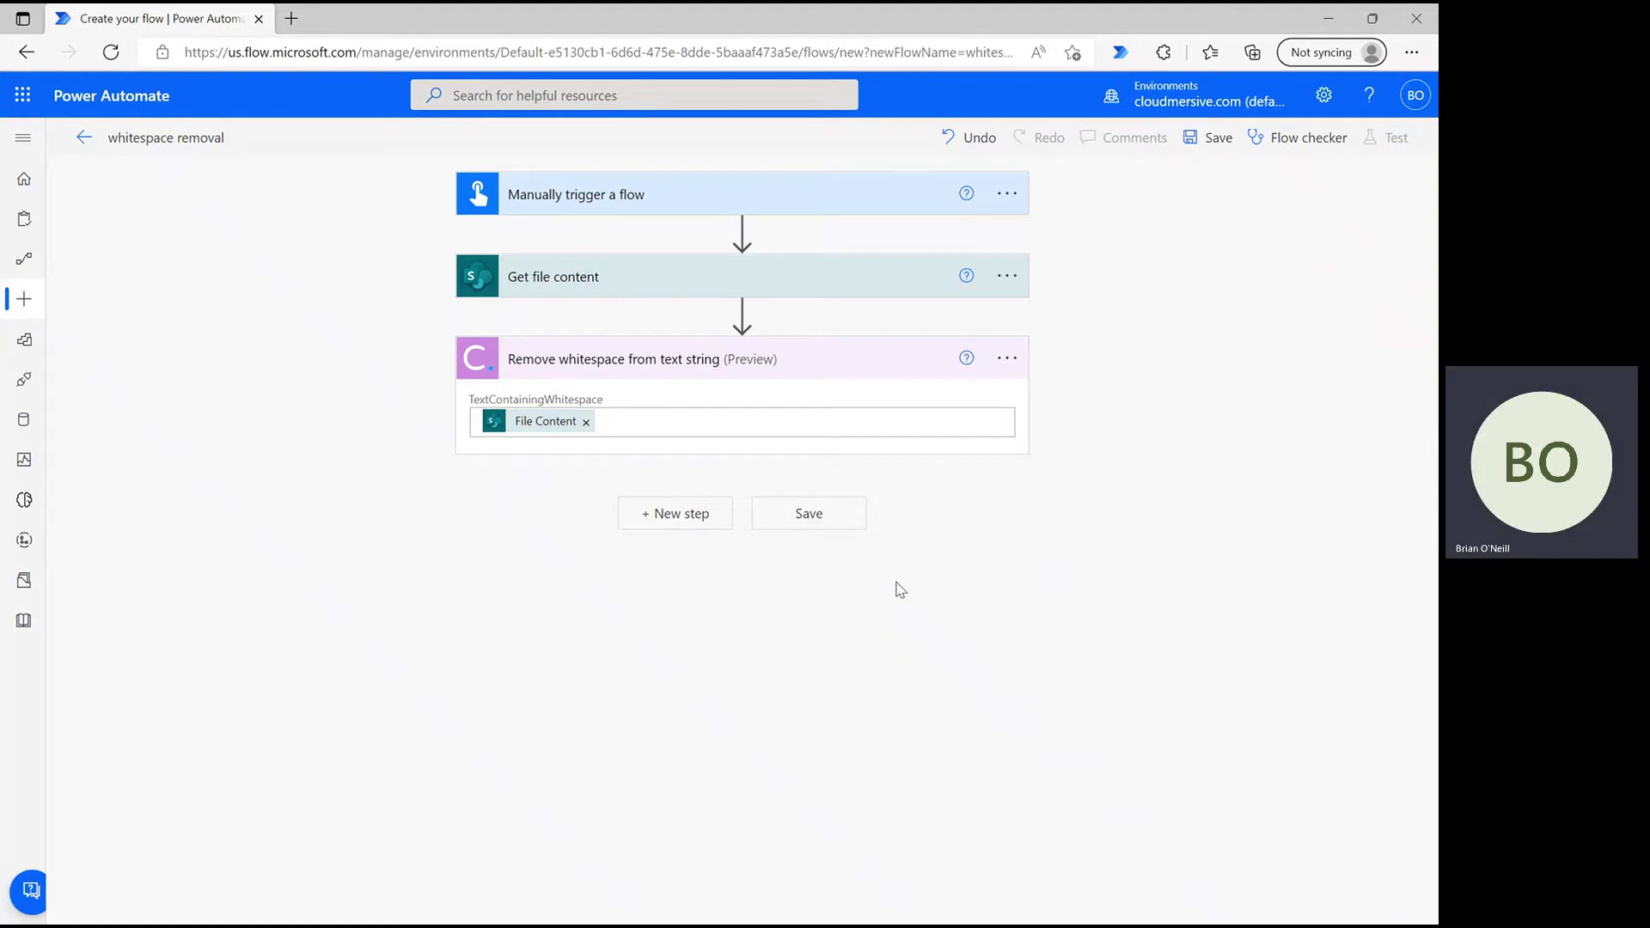
Add a SharePoint Create file action after the whitespace removal step
click(697, 527)
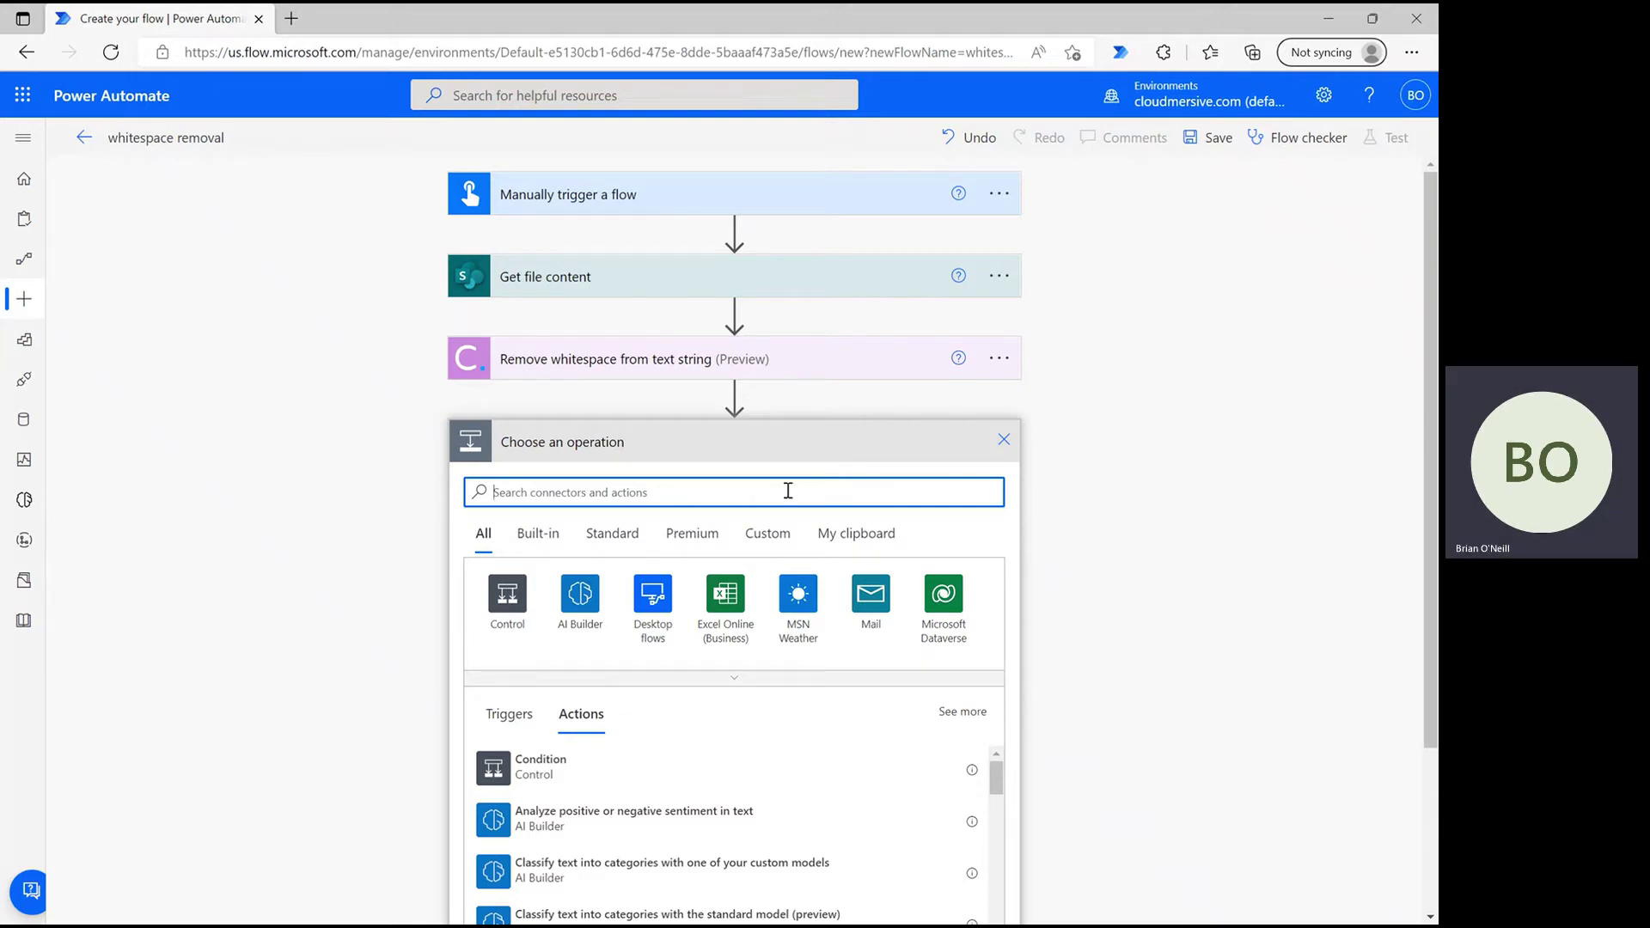
text(create file)
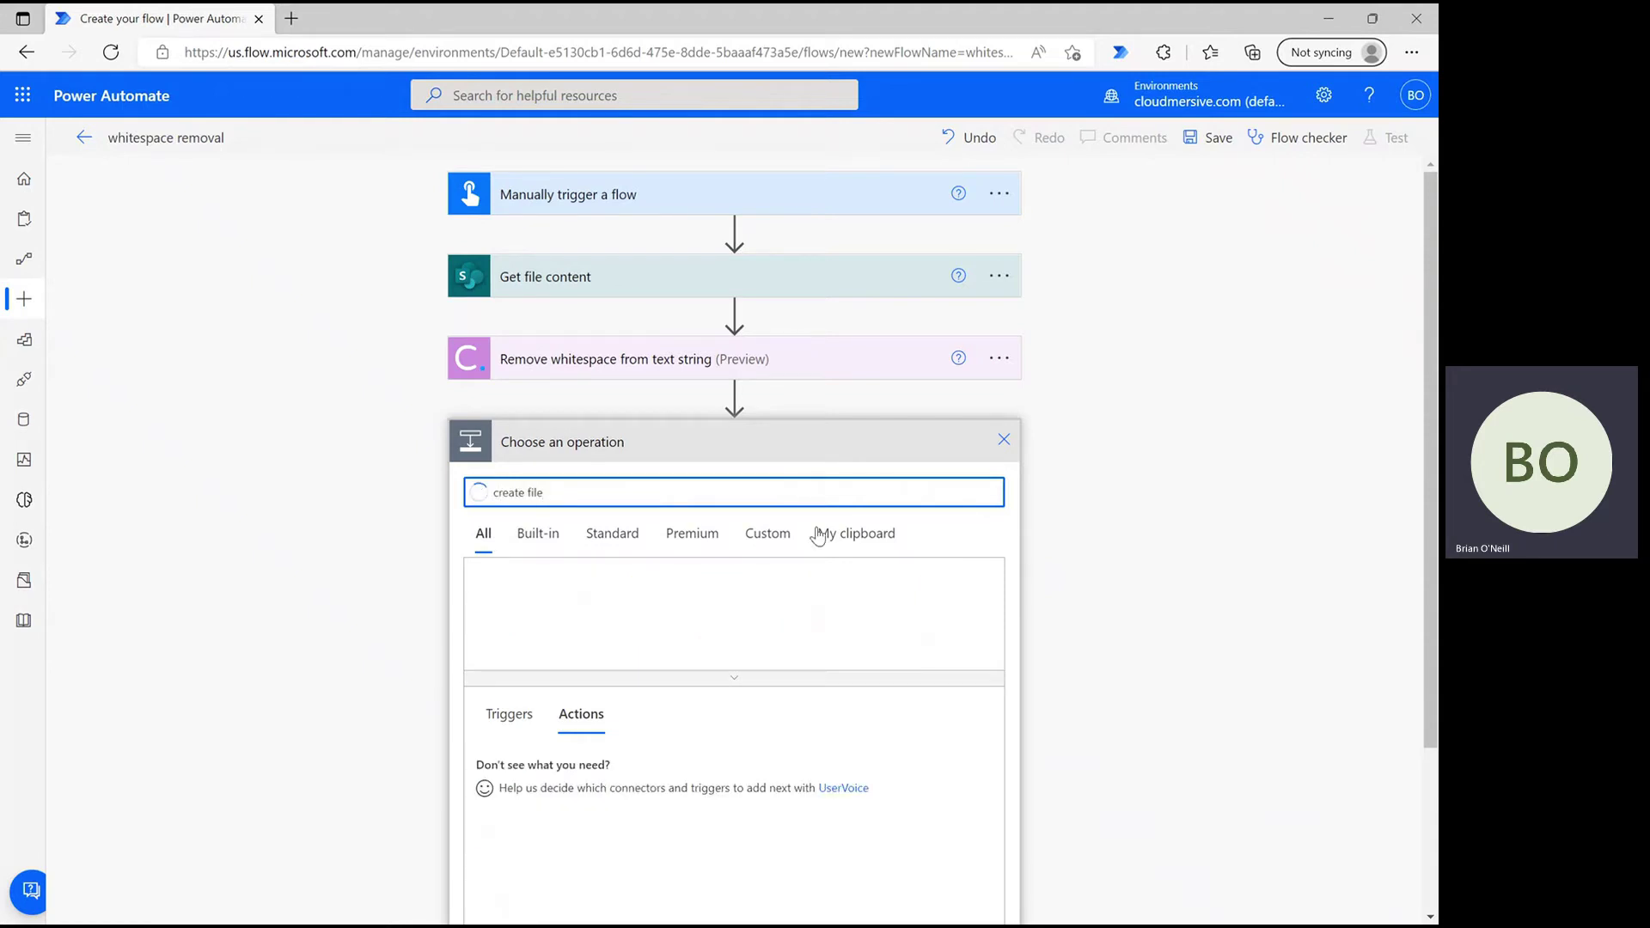
scroll(730, 601, down, 2)
click(691, 700)
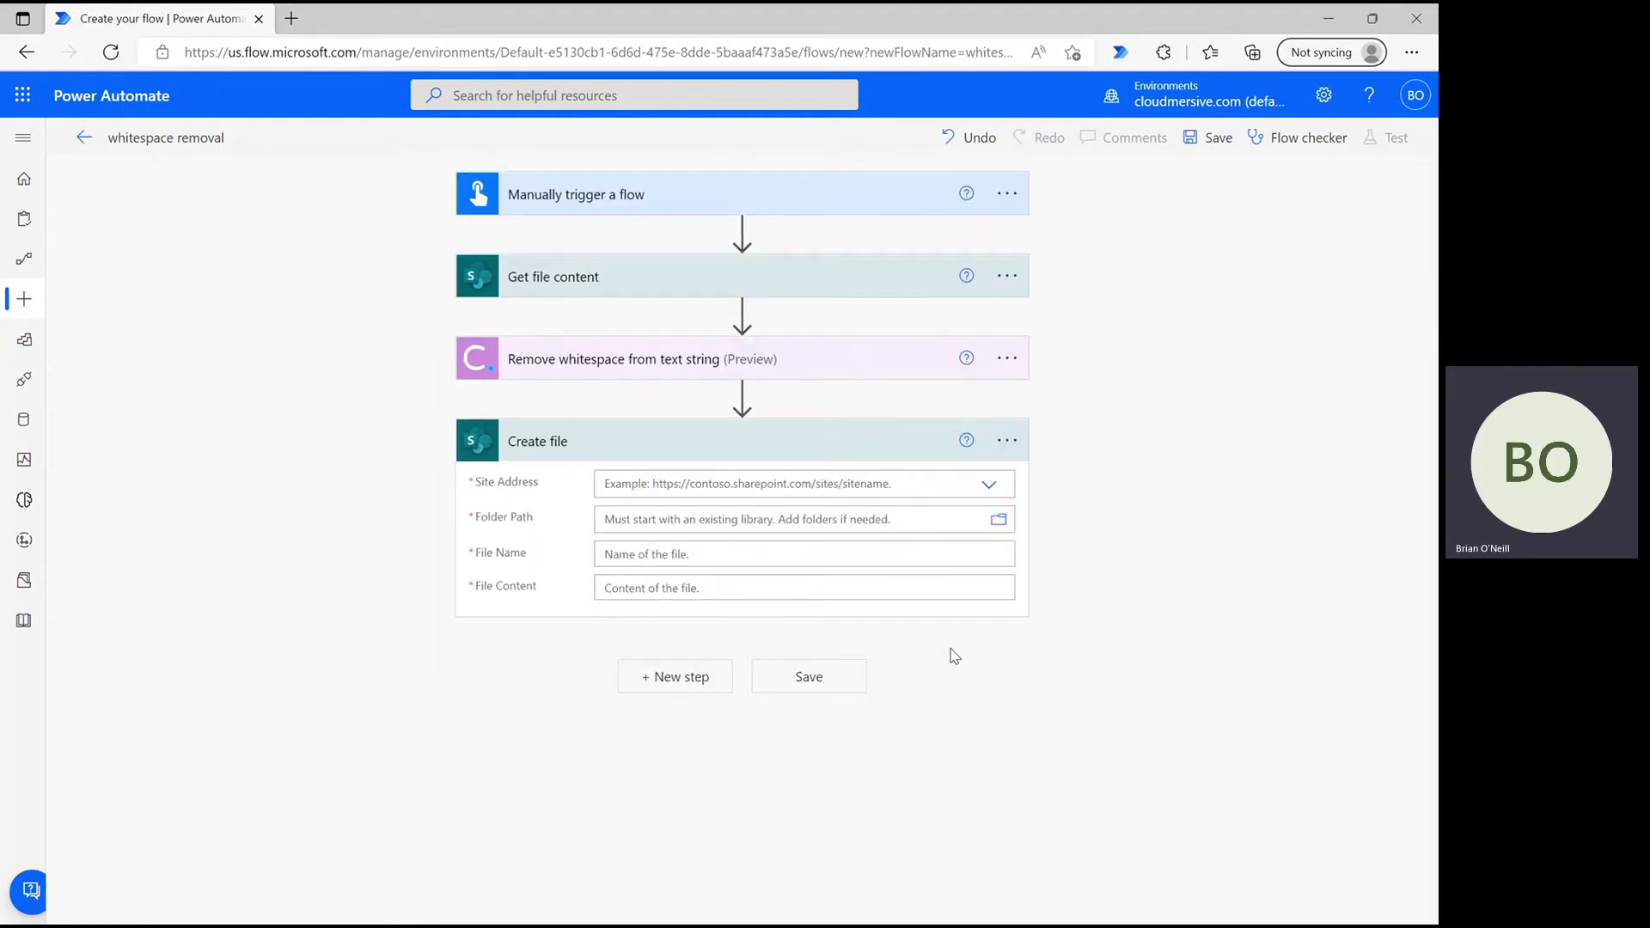
Target the Content Team site, folder Shared Documents/Power Automate Samples 2
click(988, 486)
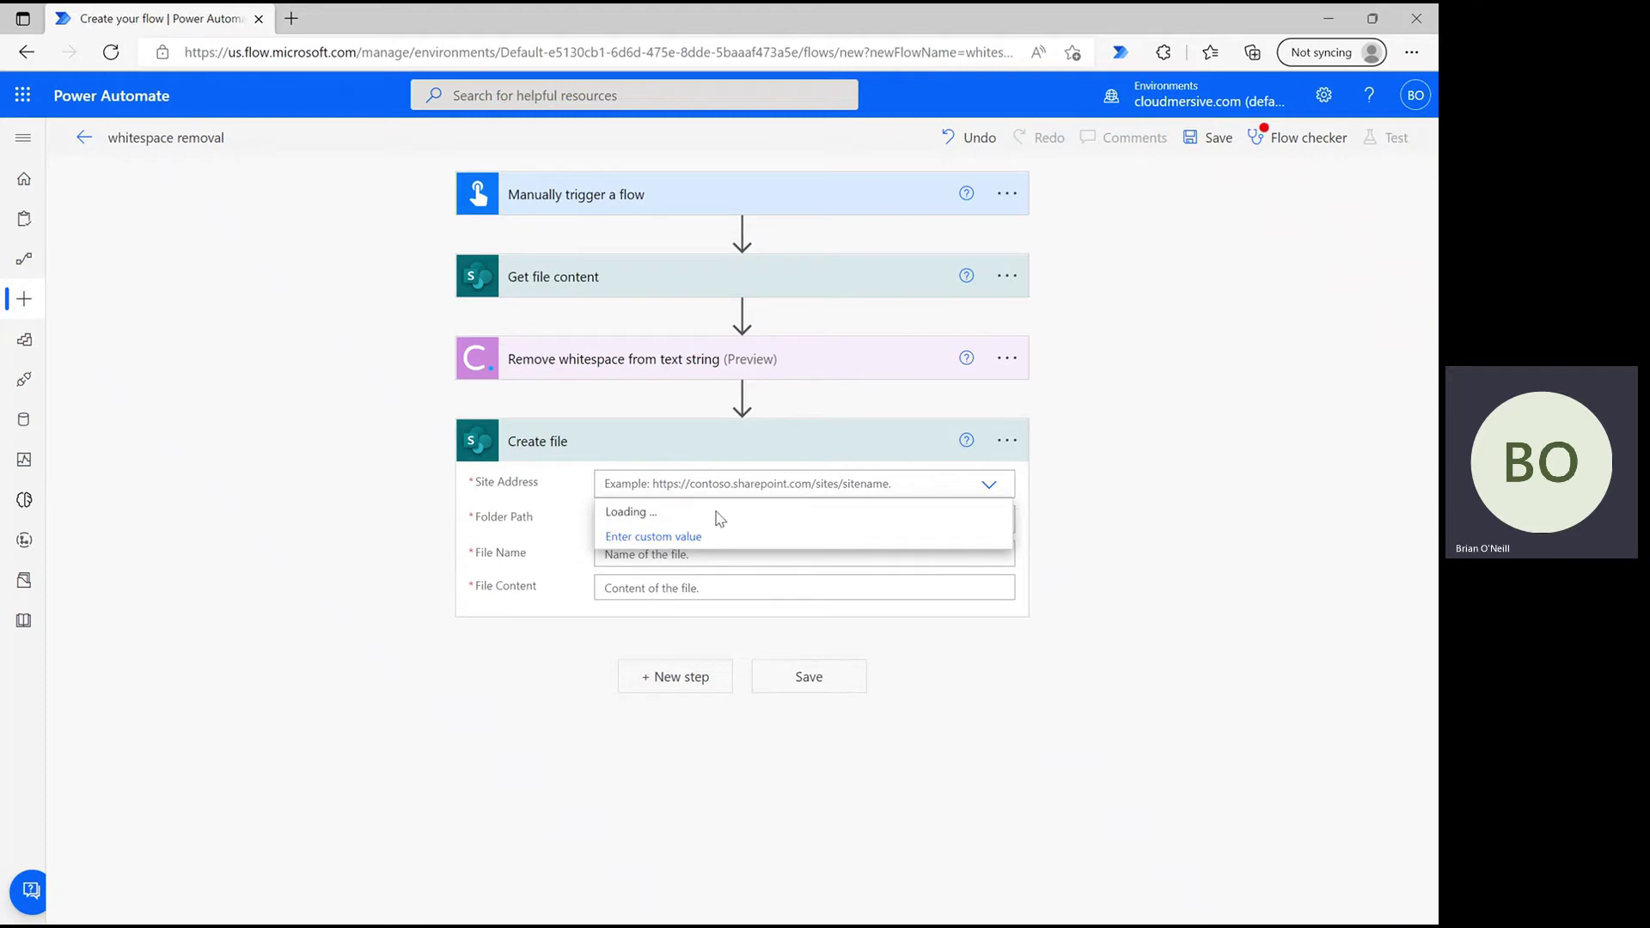
click(723, 509)
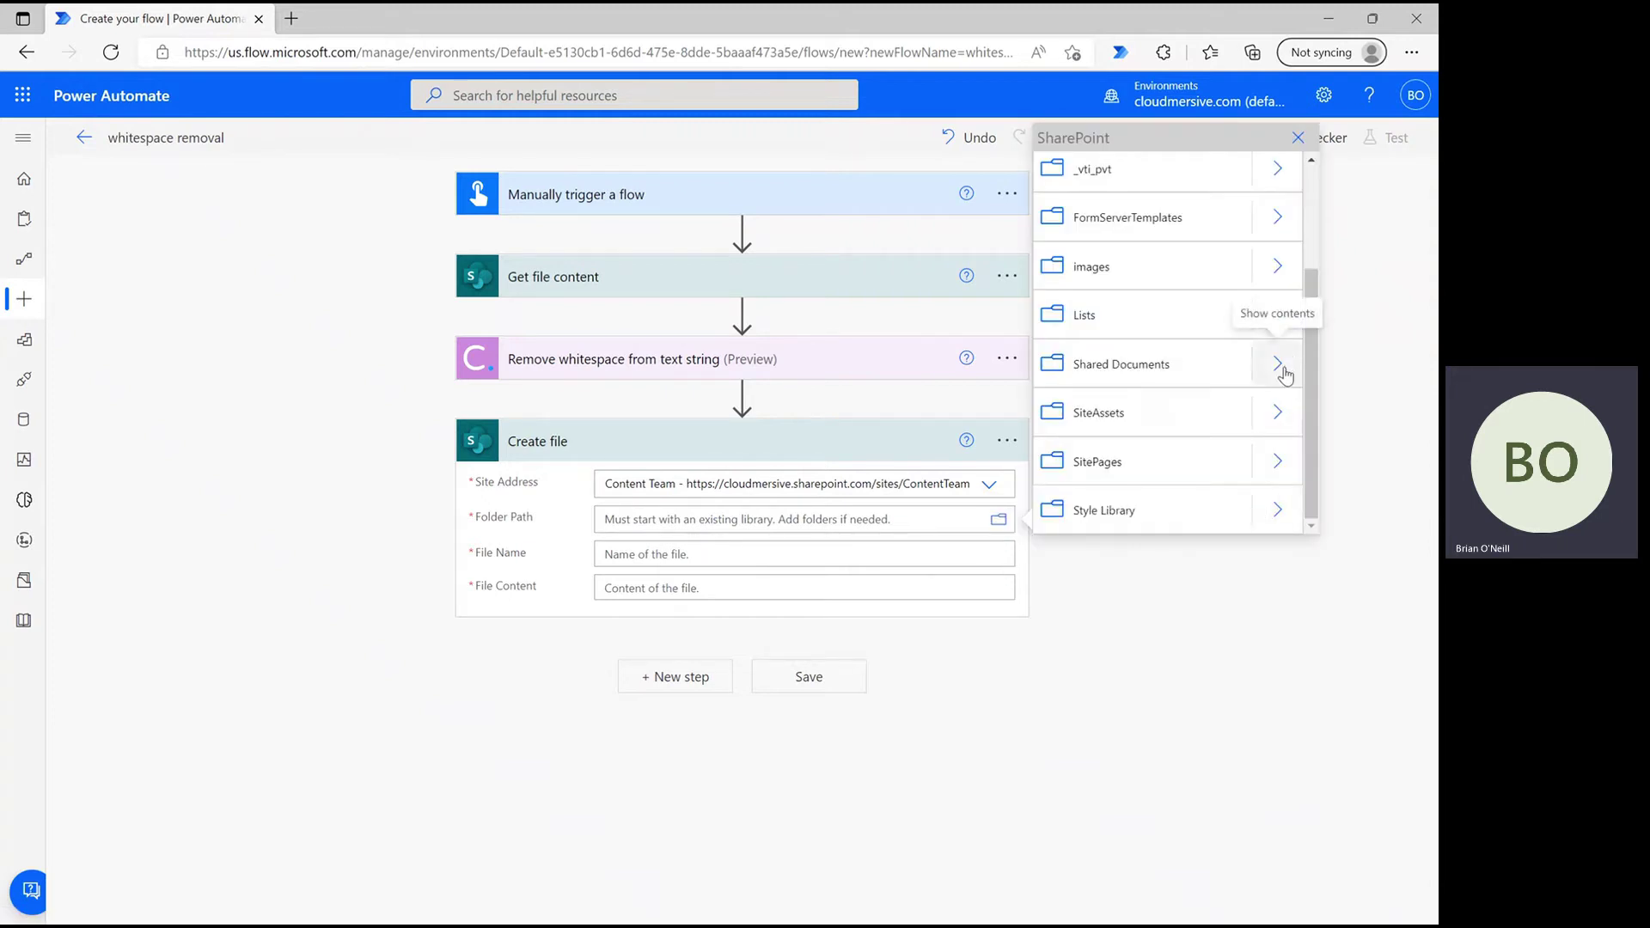
click(1277, 364)
scroll(1245, 482, down, 3)
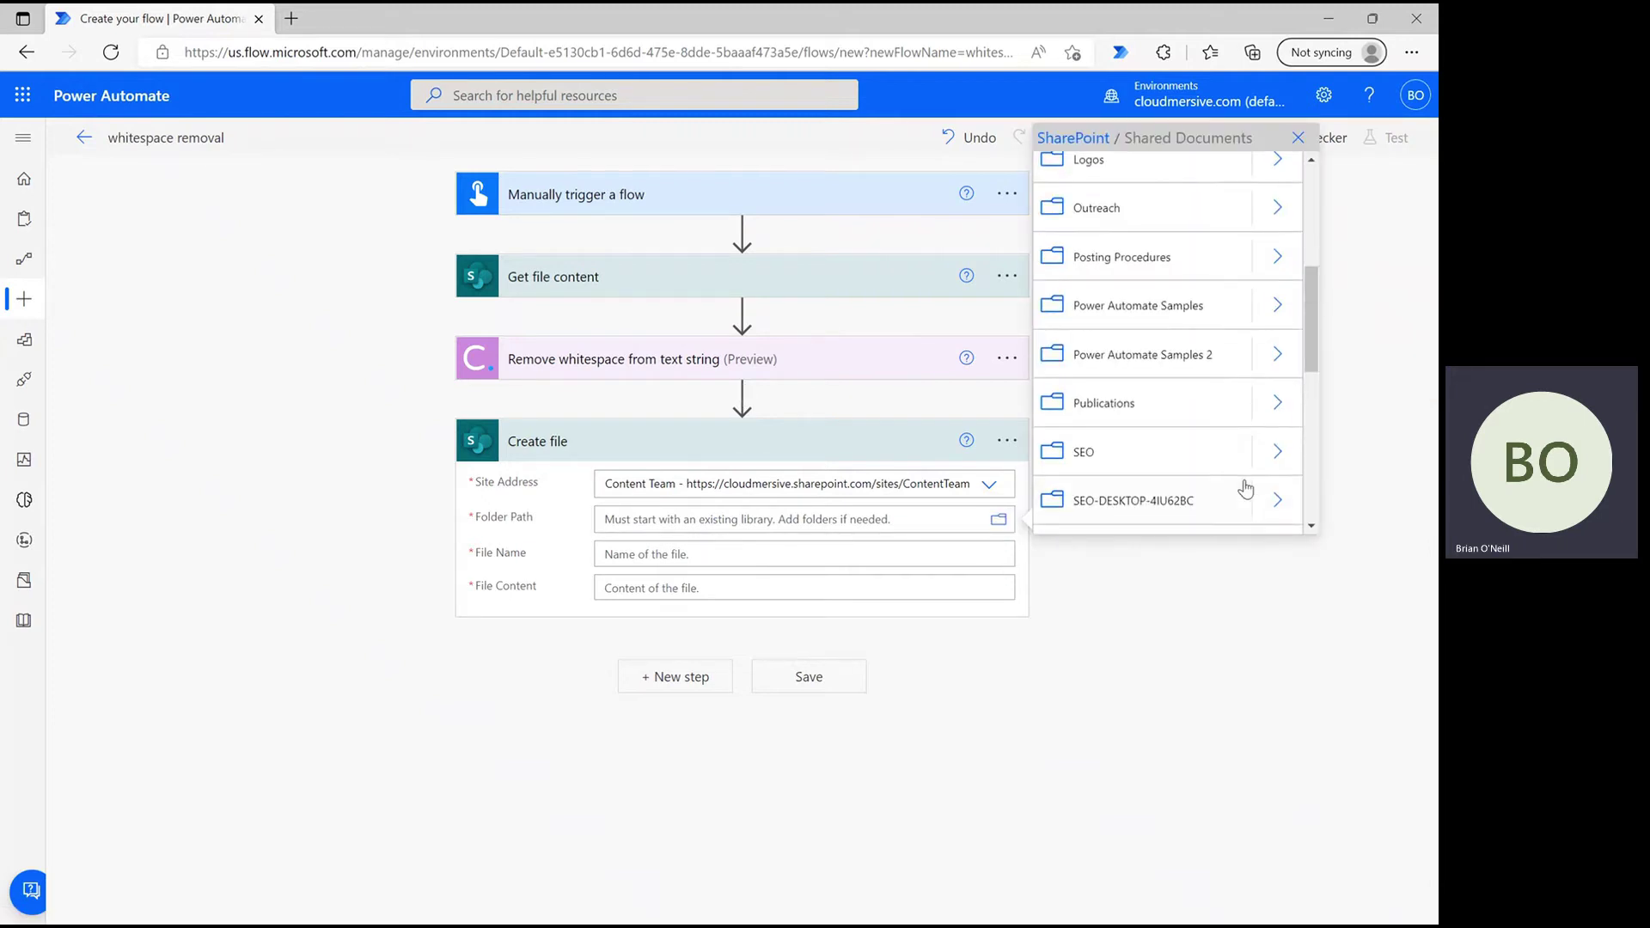
click(1192, 368)
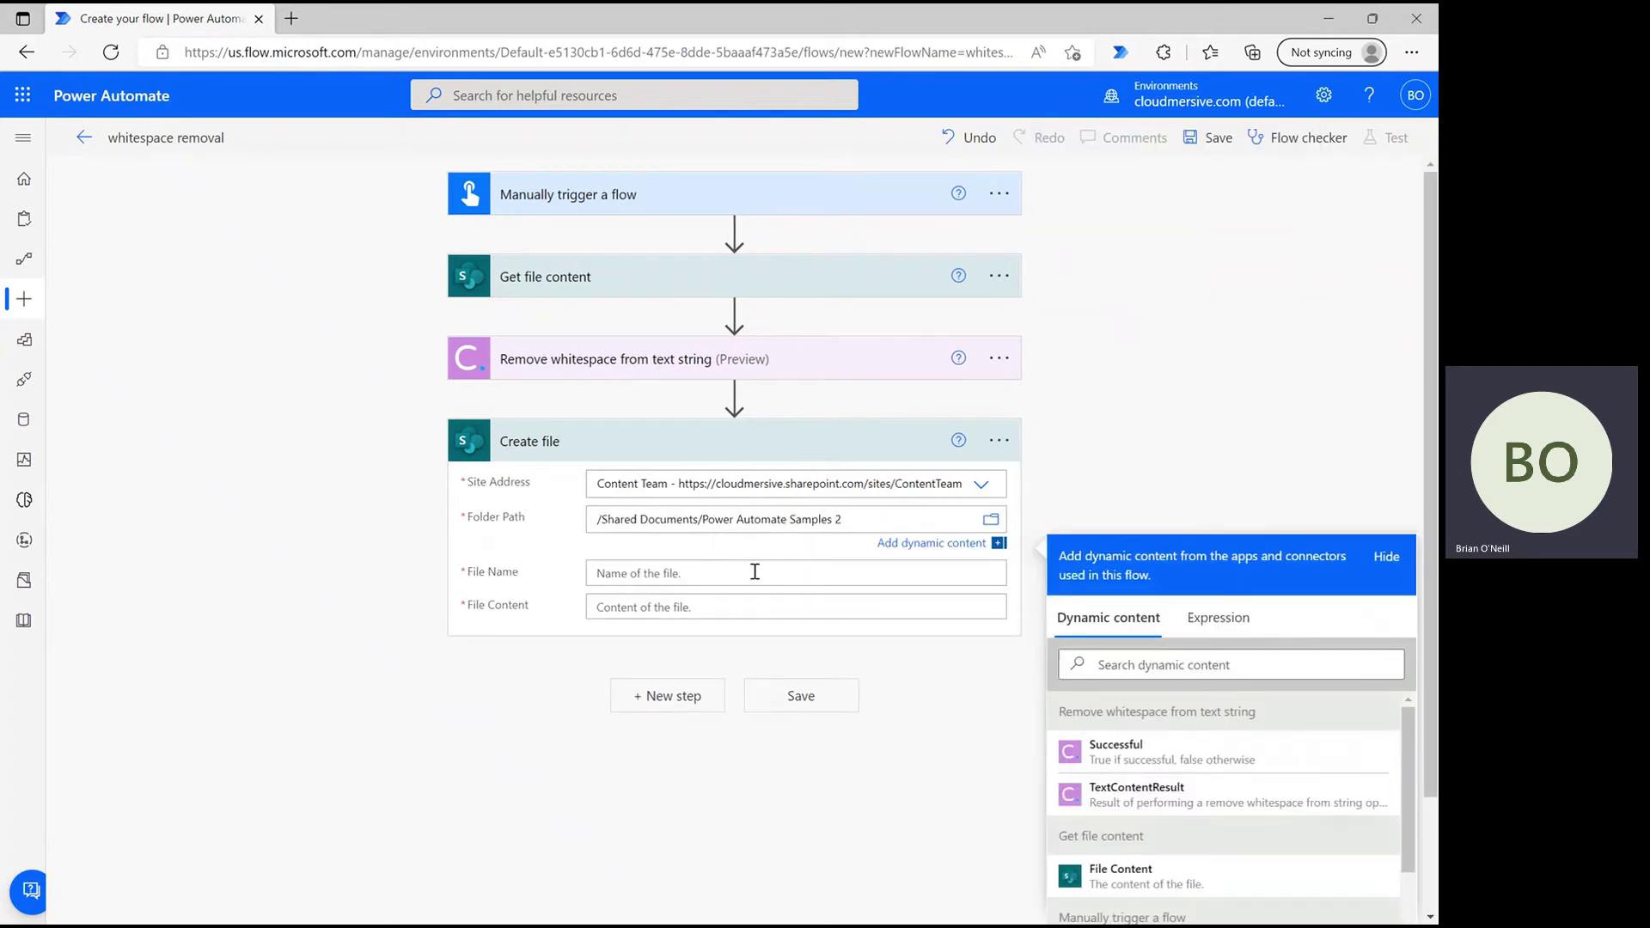
Name the file 'exampelewhitespace.txt' and use TextContentResult as its content
click(755, 572)
text(exampe)
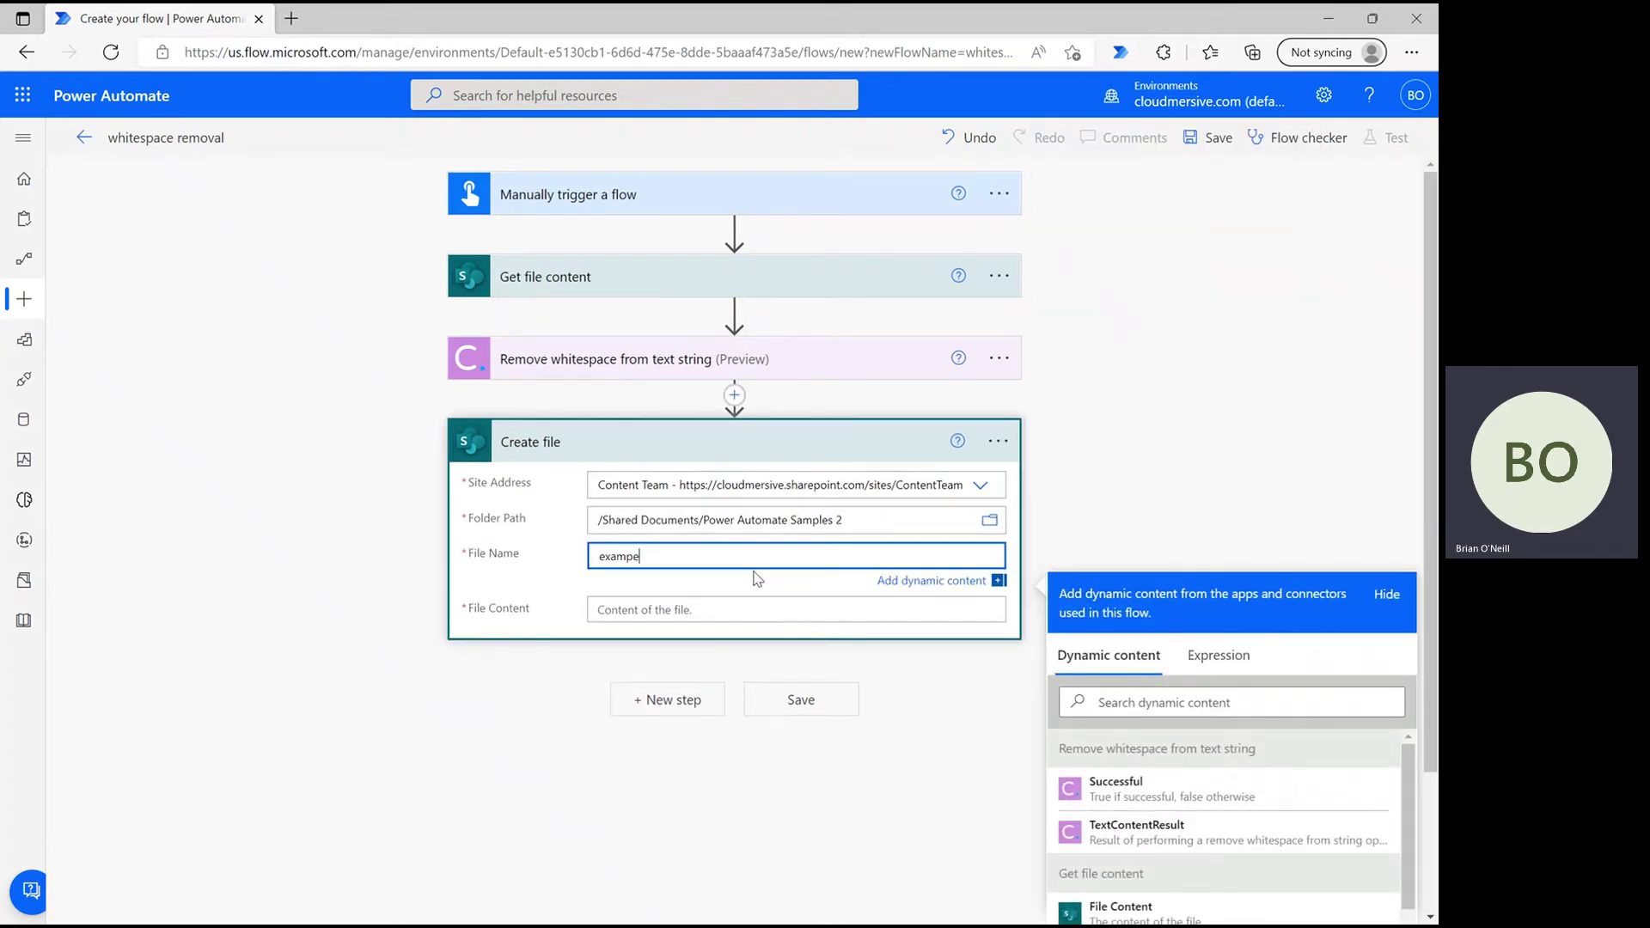
key(BackSpace)
text(lewhitespace.txt)
click(709, 603)
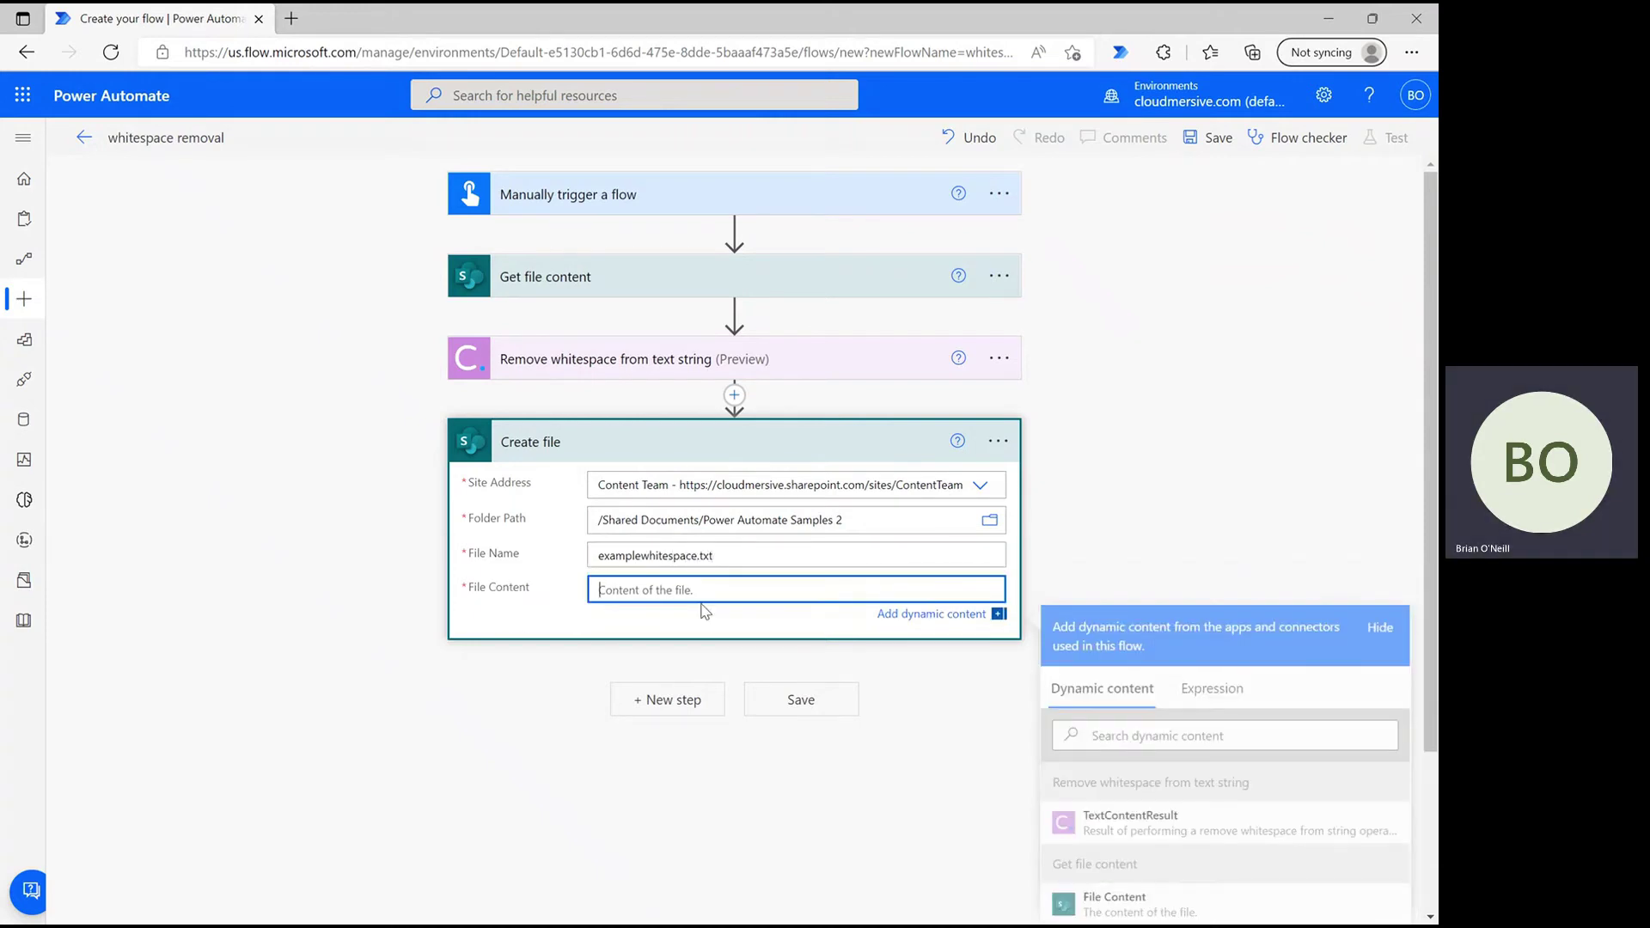
scroll(1185, 456, down, 1)
click(1177, 739)
click(1259, 398)
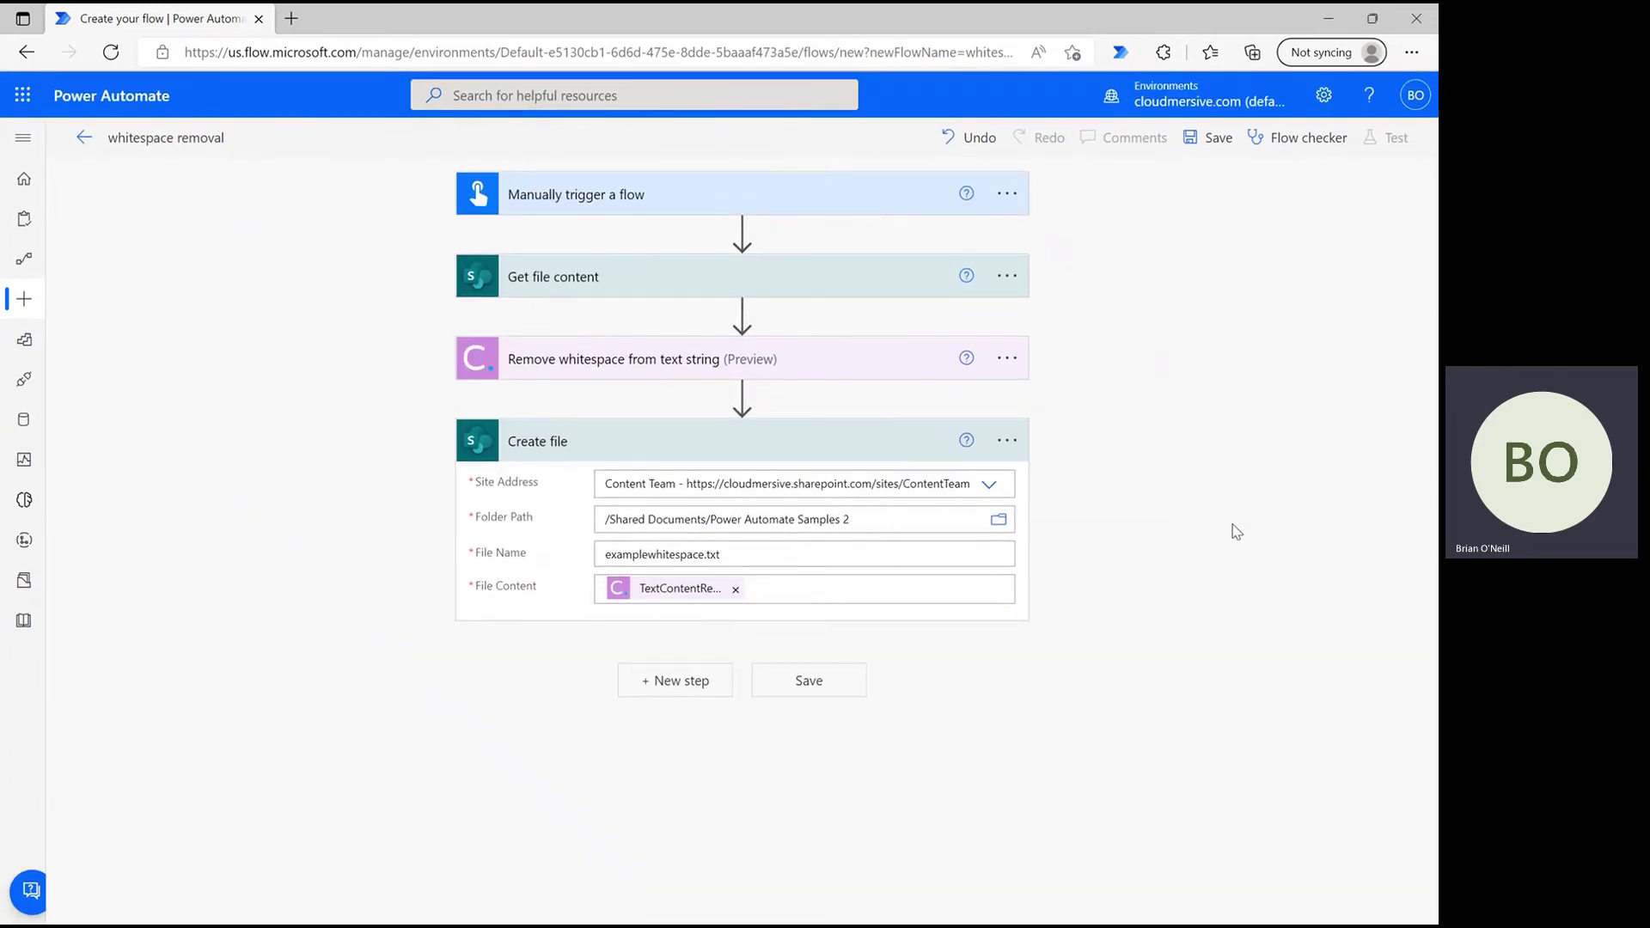
Save the flow and run a manual test, confirming the SharePoint and Cloudmersive connections
click(826, 690)
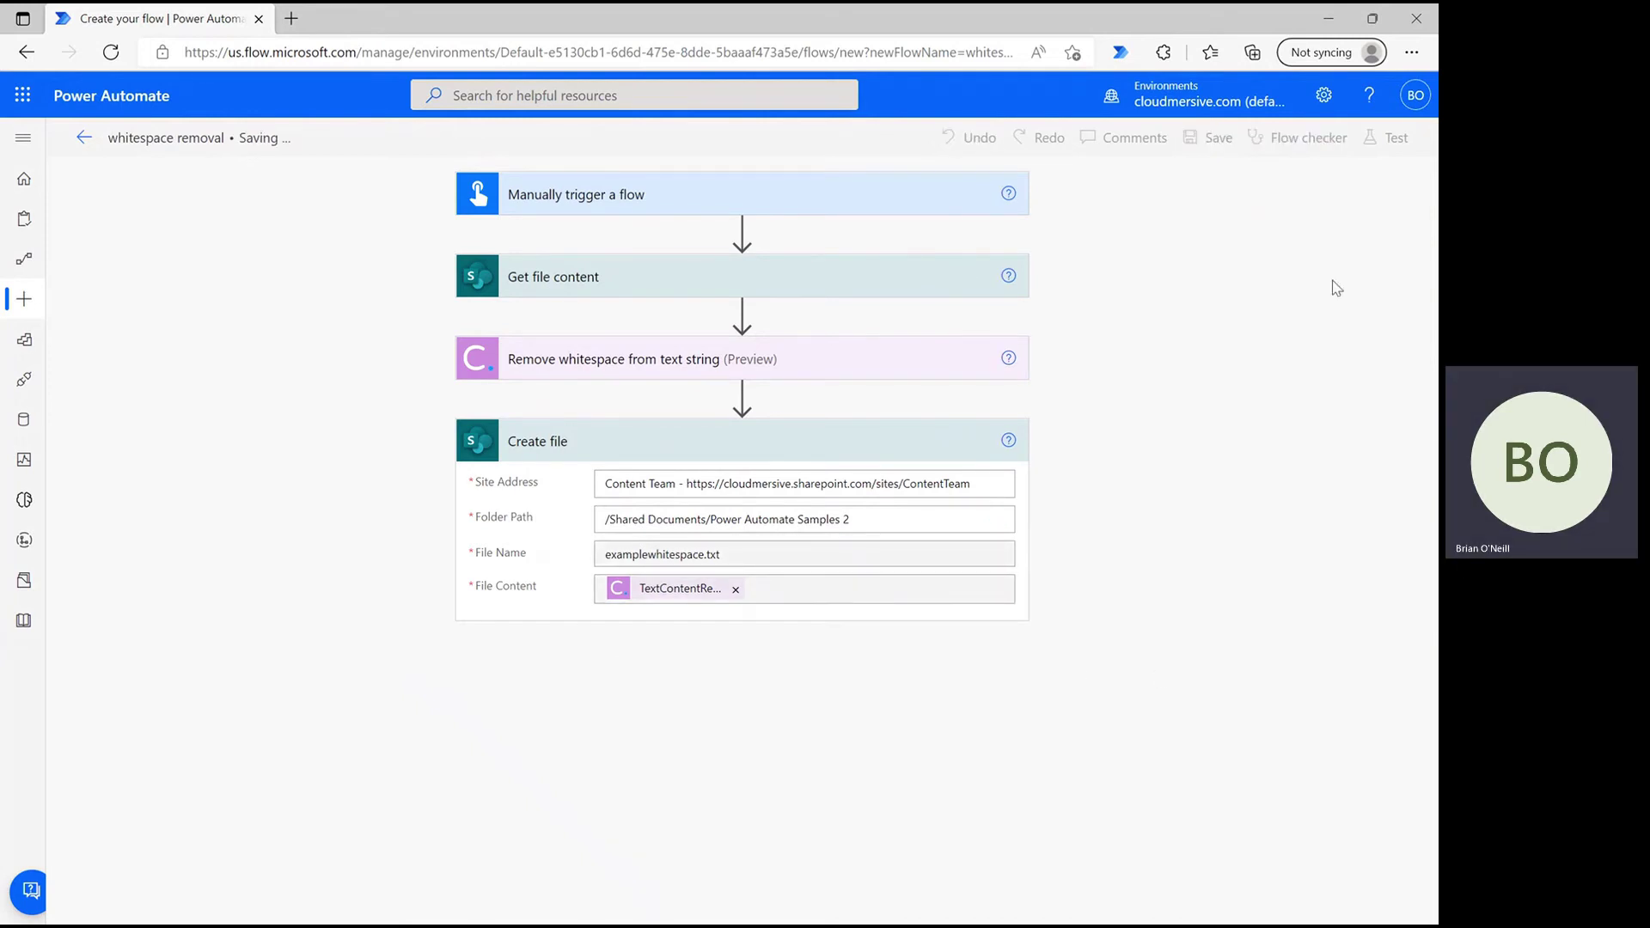
click(1390, 146)
click(1181, 186)
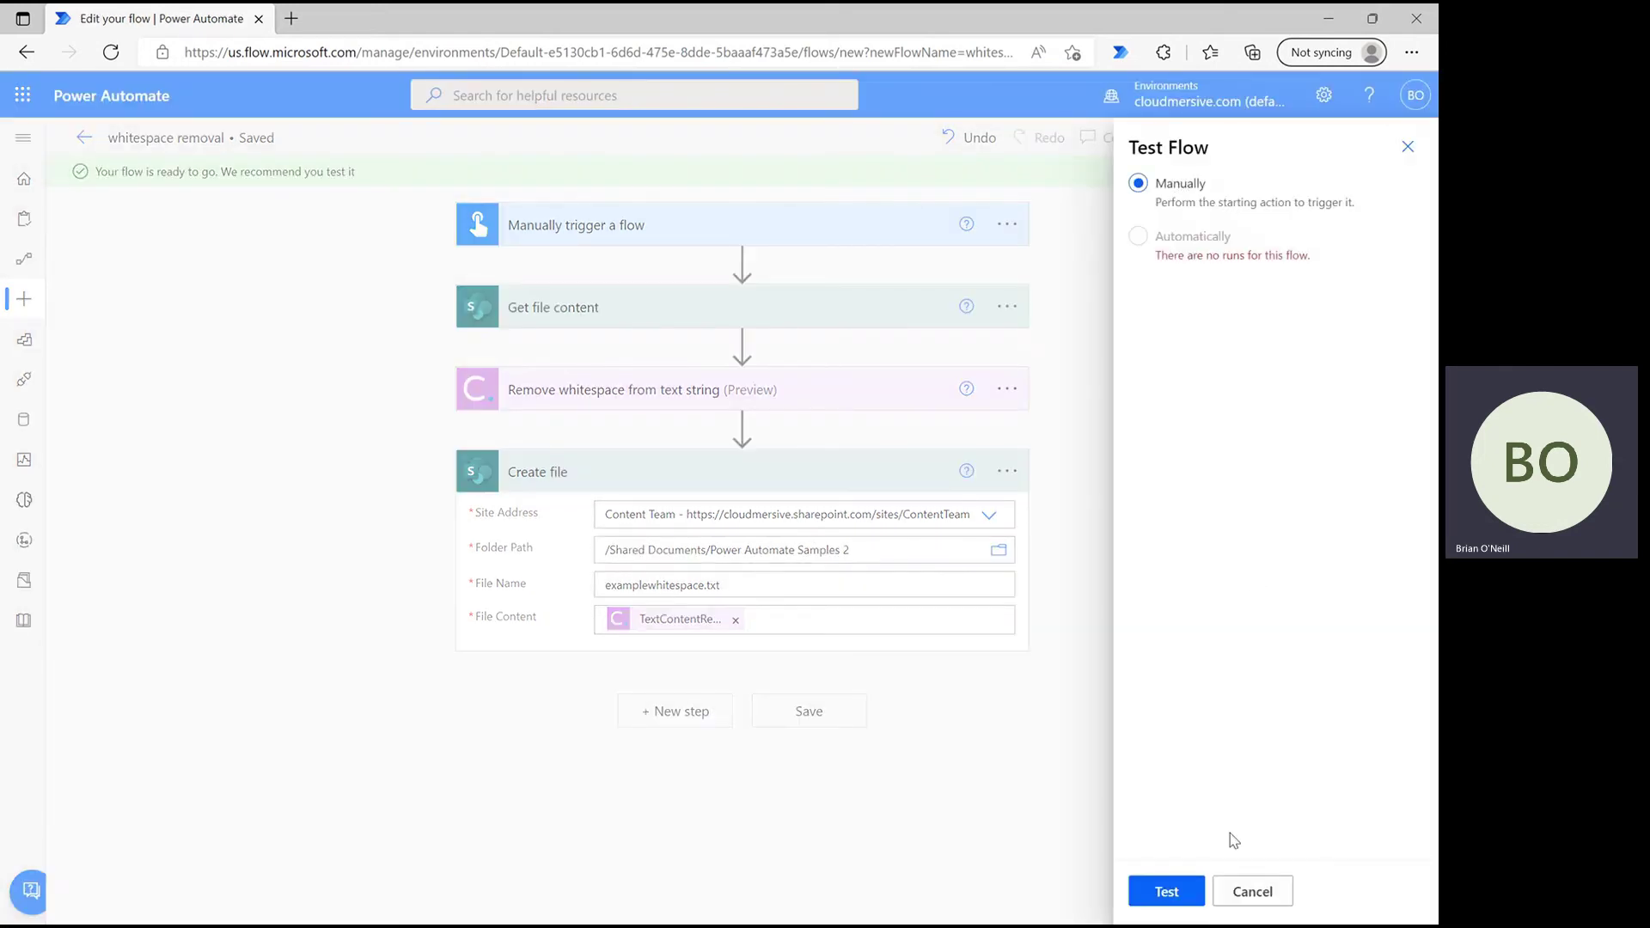
click(1174, 892)
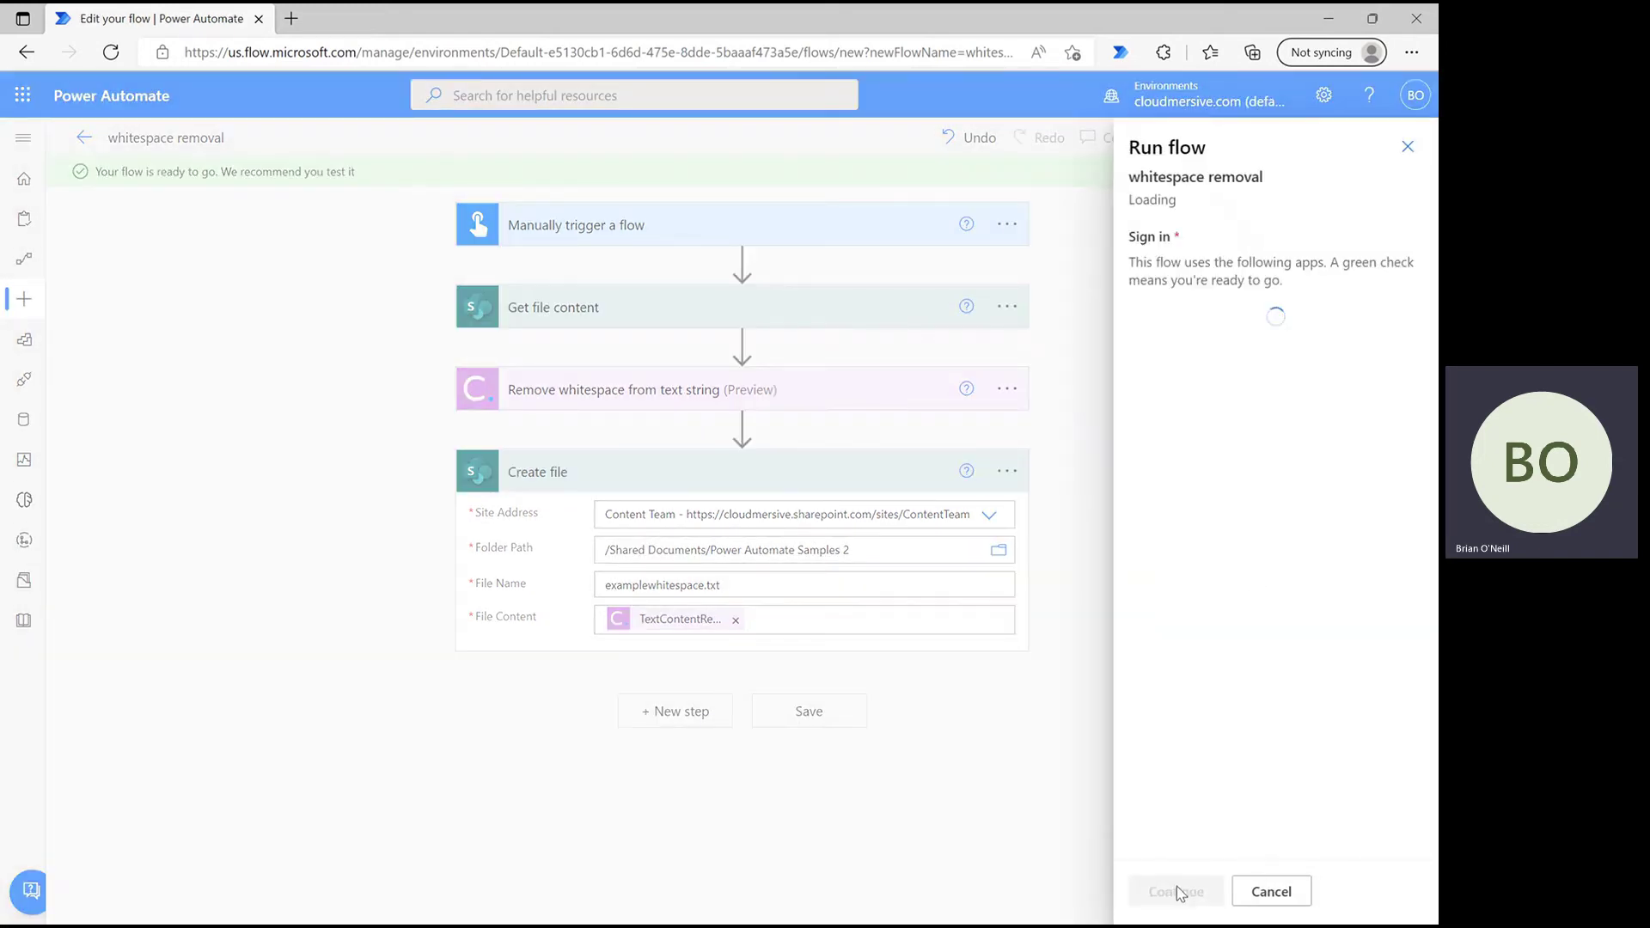
click(1175, 896)
click(1177, 894)
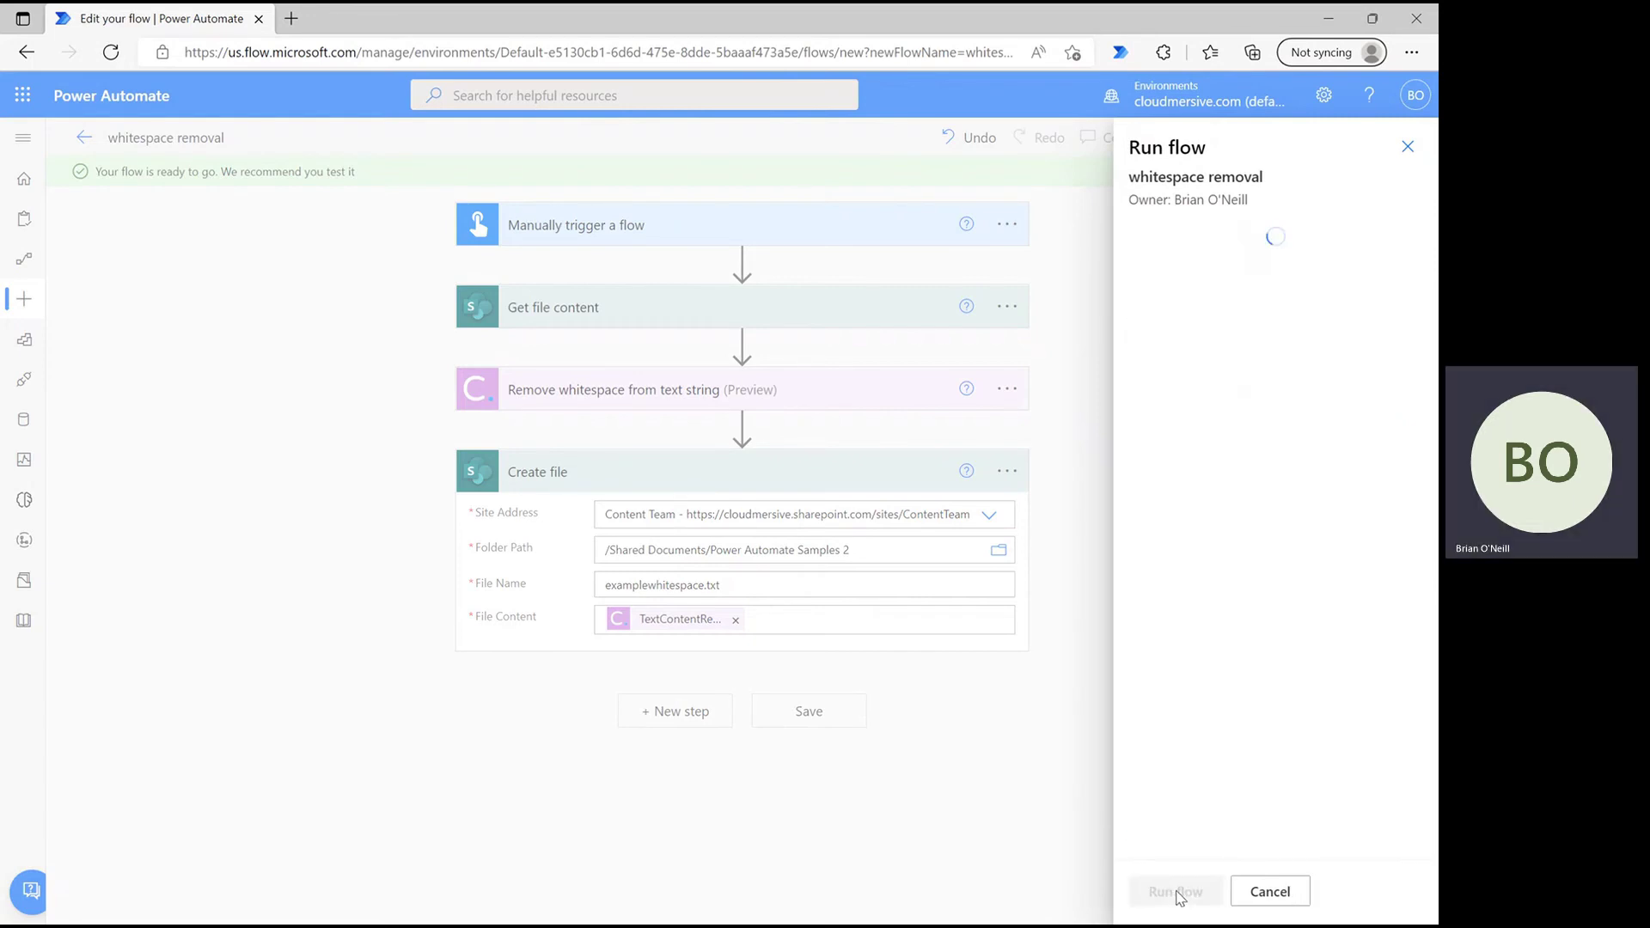
click(1177, 893)
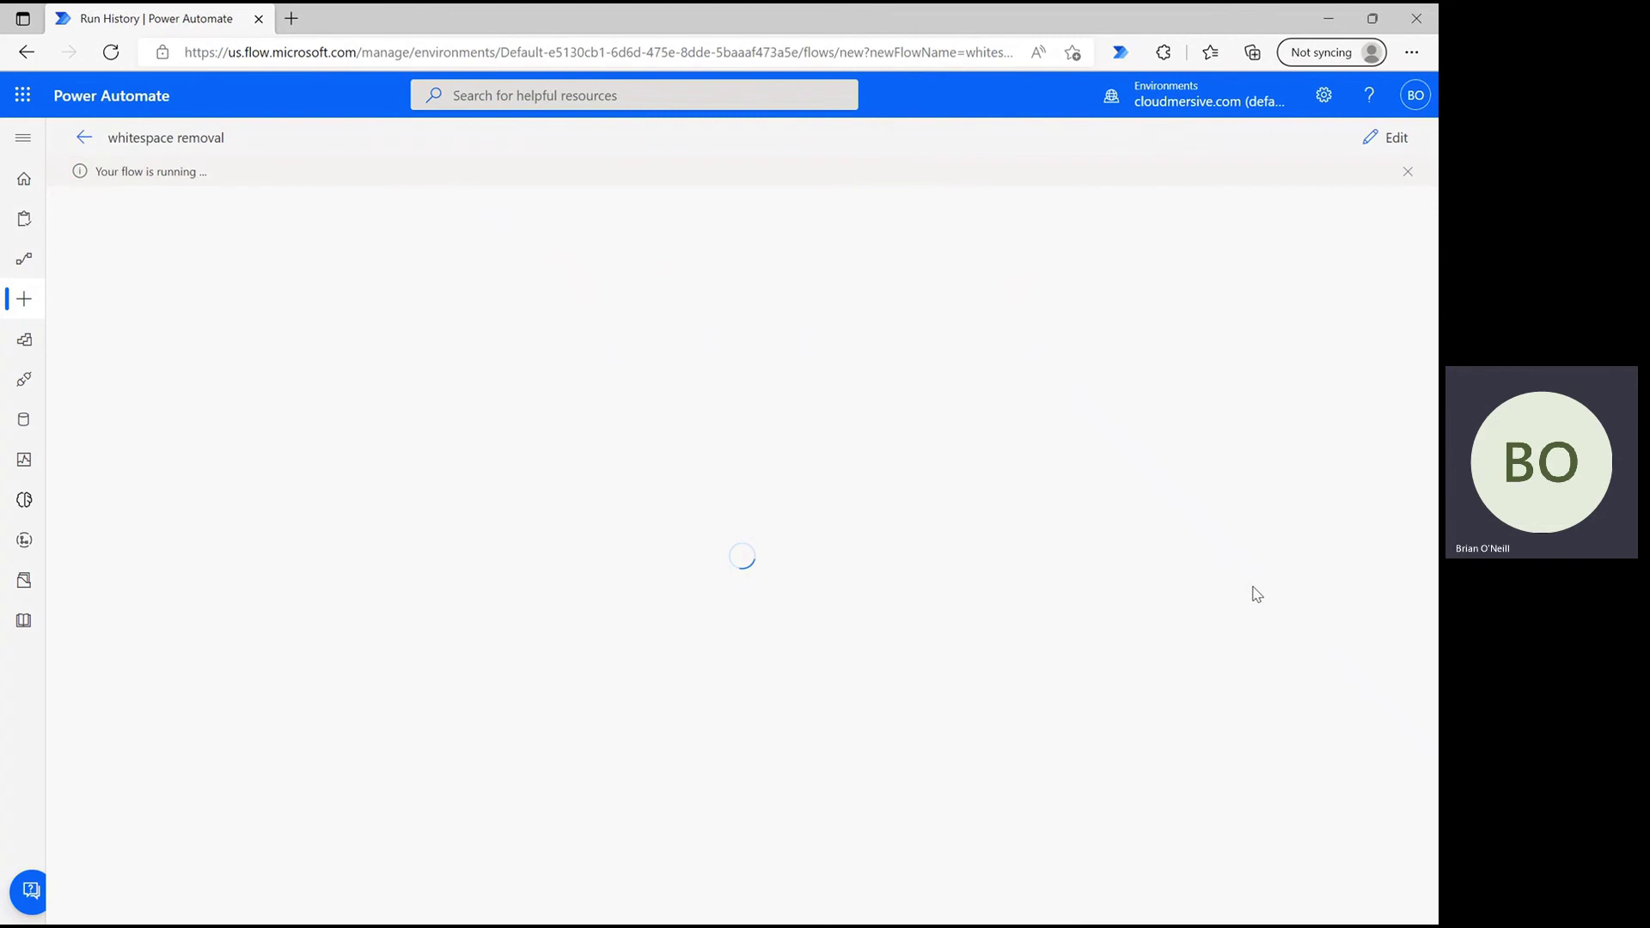